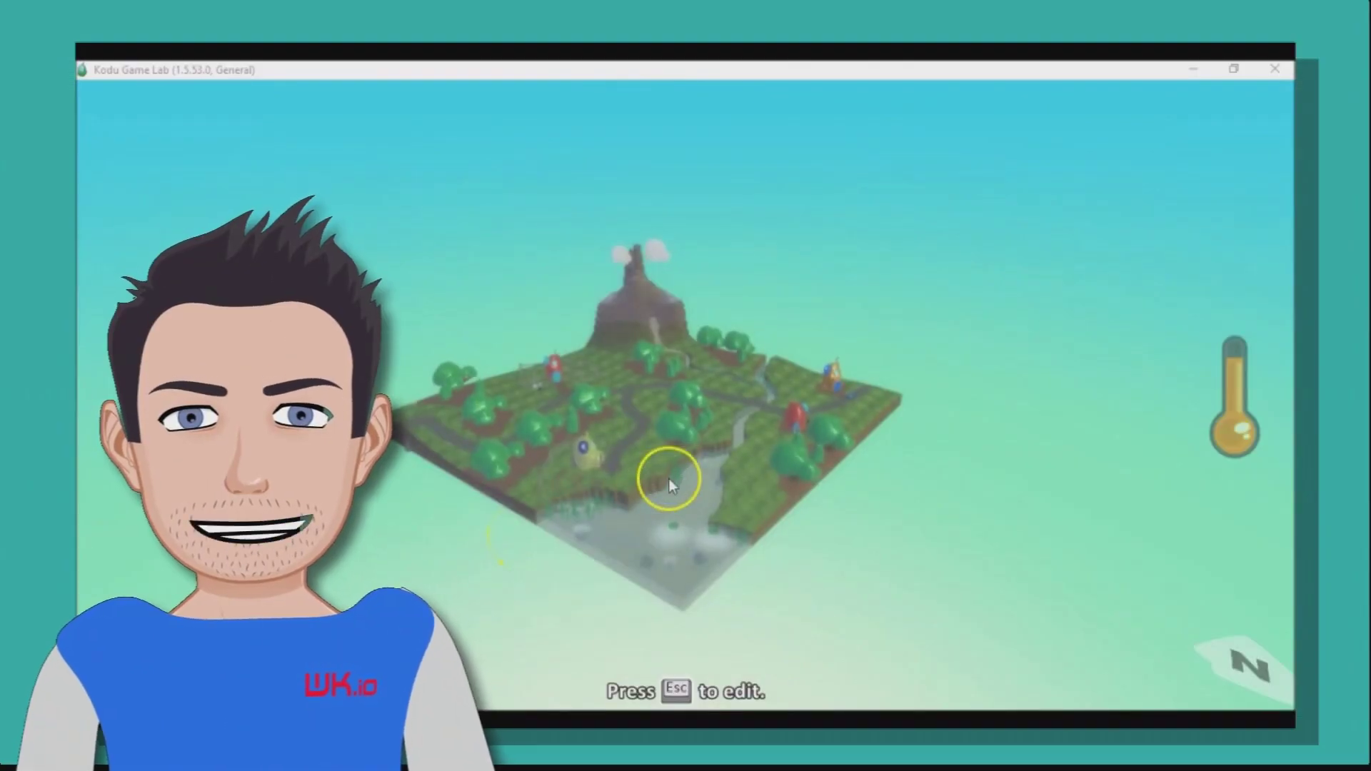
Step: Examine the finished example world from several angles, including its overall layout, lake, river, roads and huts
{"action": "left_click", "coordinate": [684, 408]}
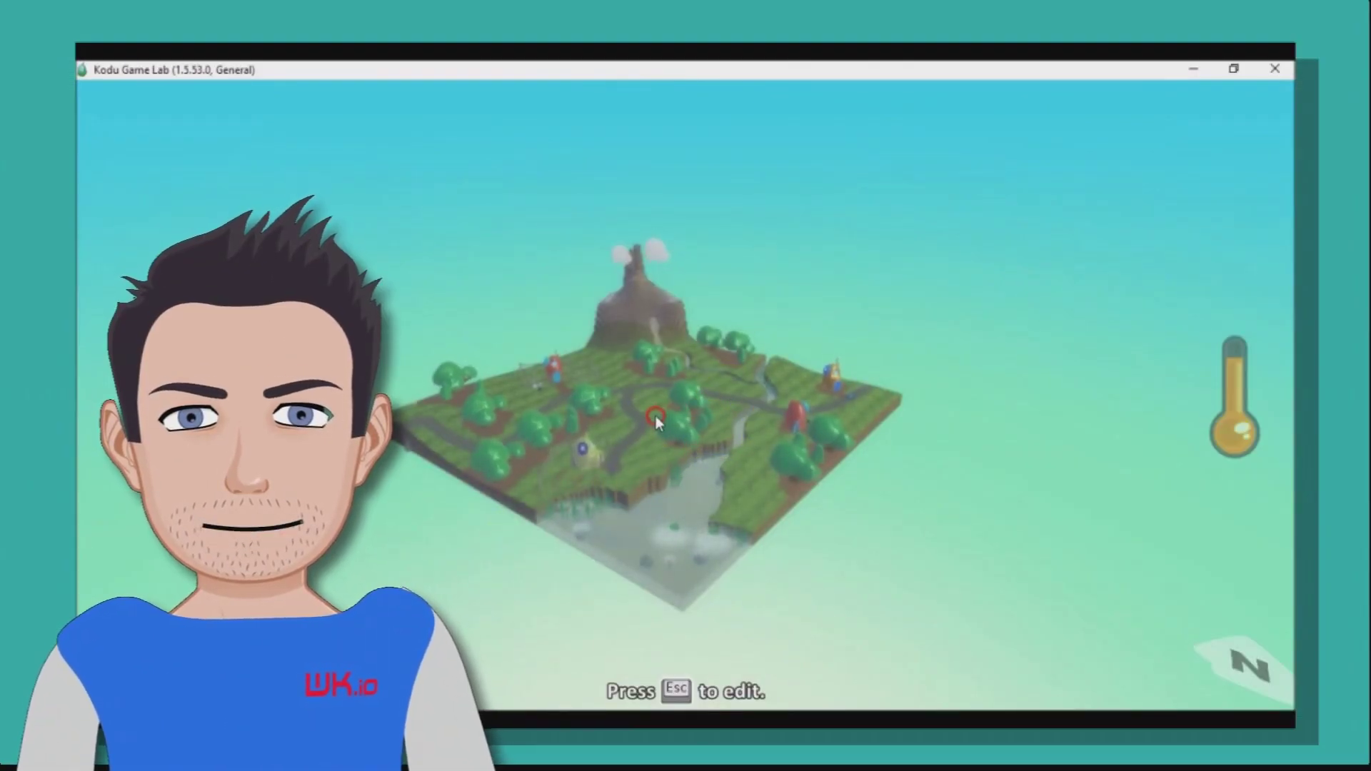
{"action": "left_click_drag", "start_coordinate": [724, 403], "coordinate": [485, 449]}
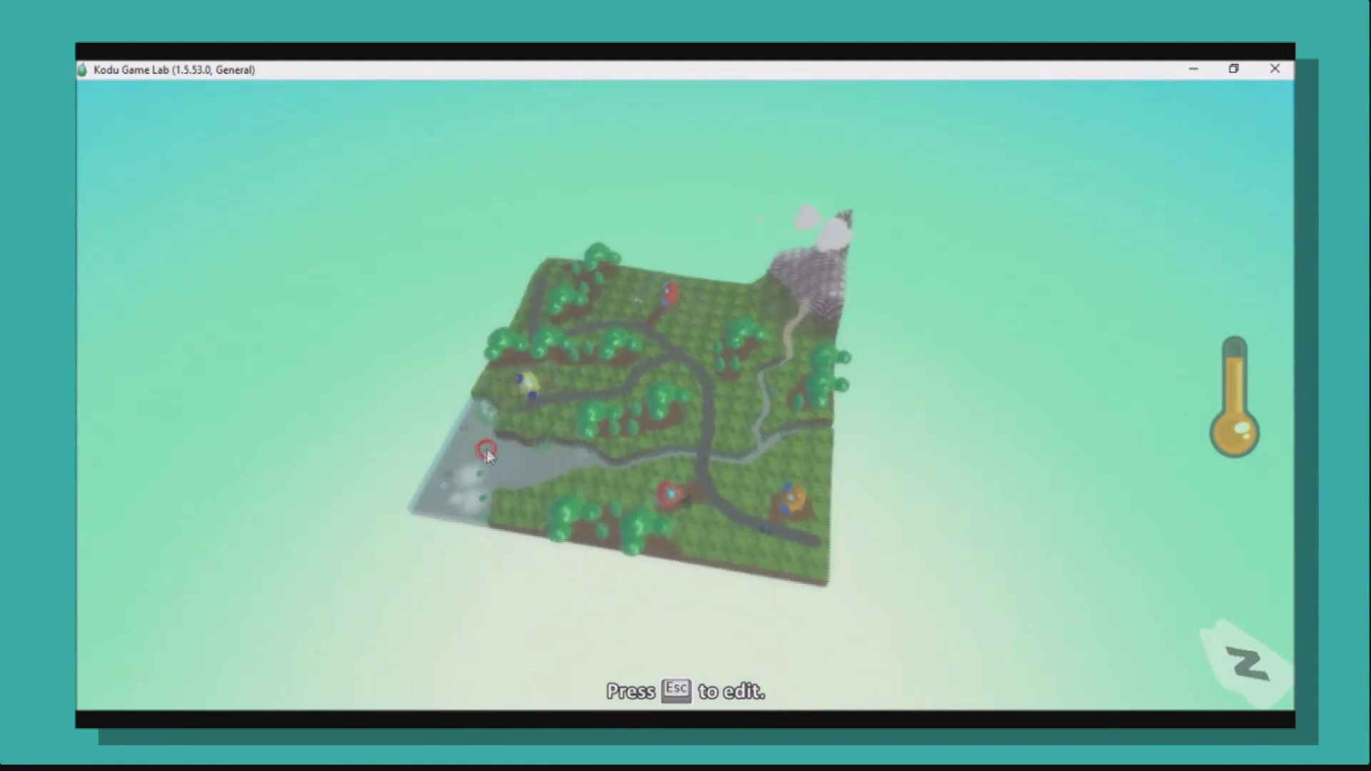
{"action": "right_click_drag", "start_coordinate": [485, 452], "coordinate": [714, 435]}
{"action": "left_click", "coordinate": [667, 575]}
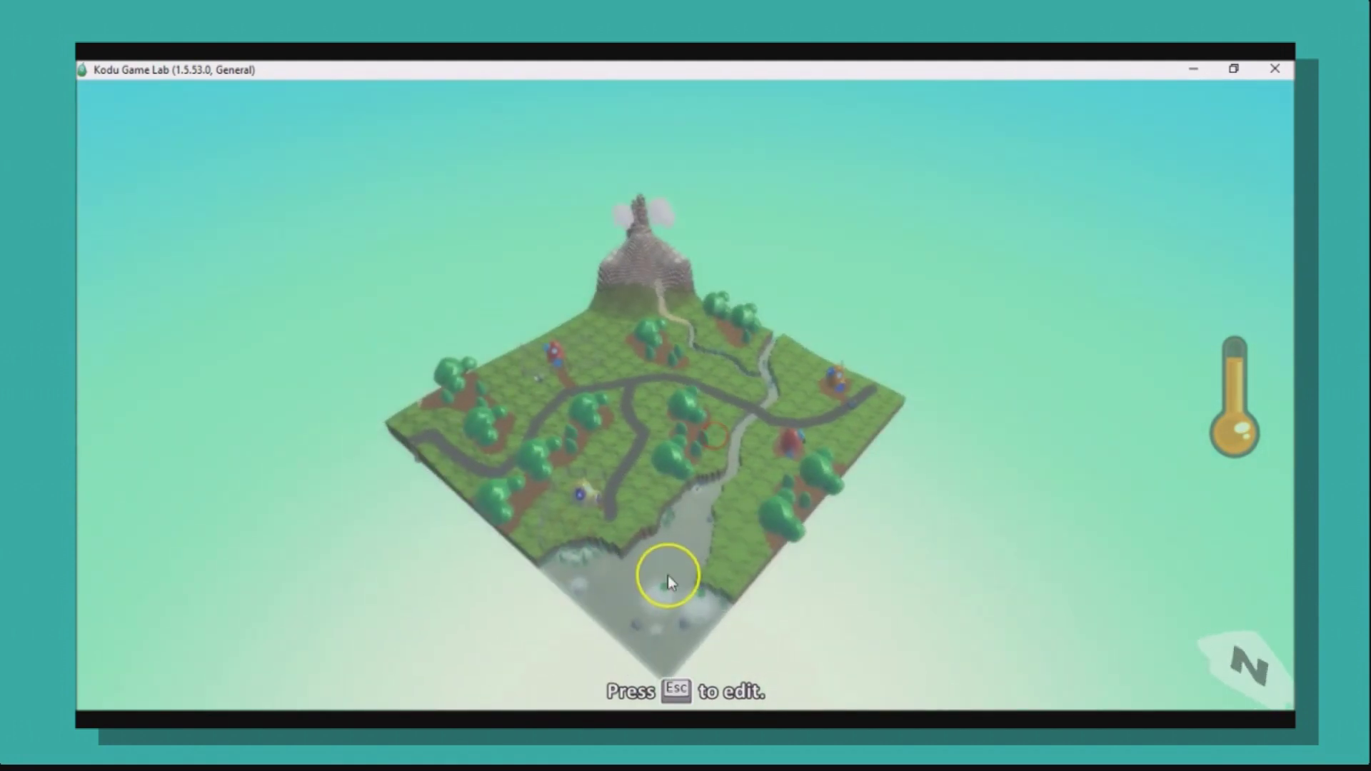
{"action": "scroll", "coordinate": [667, 576], "scroll_direction": "up", "scroll_amount": 5}
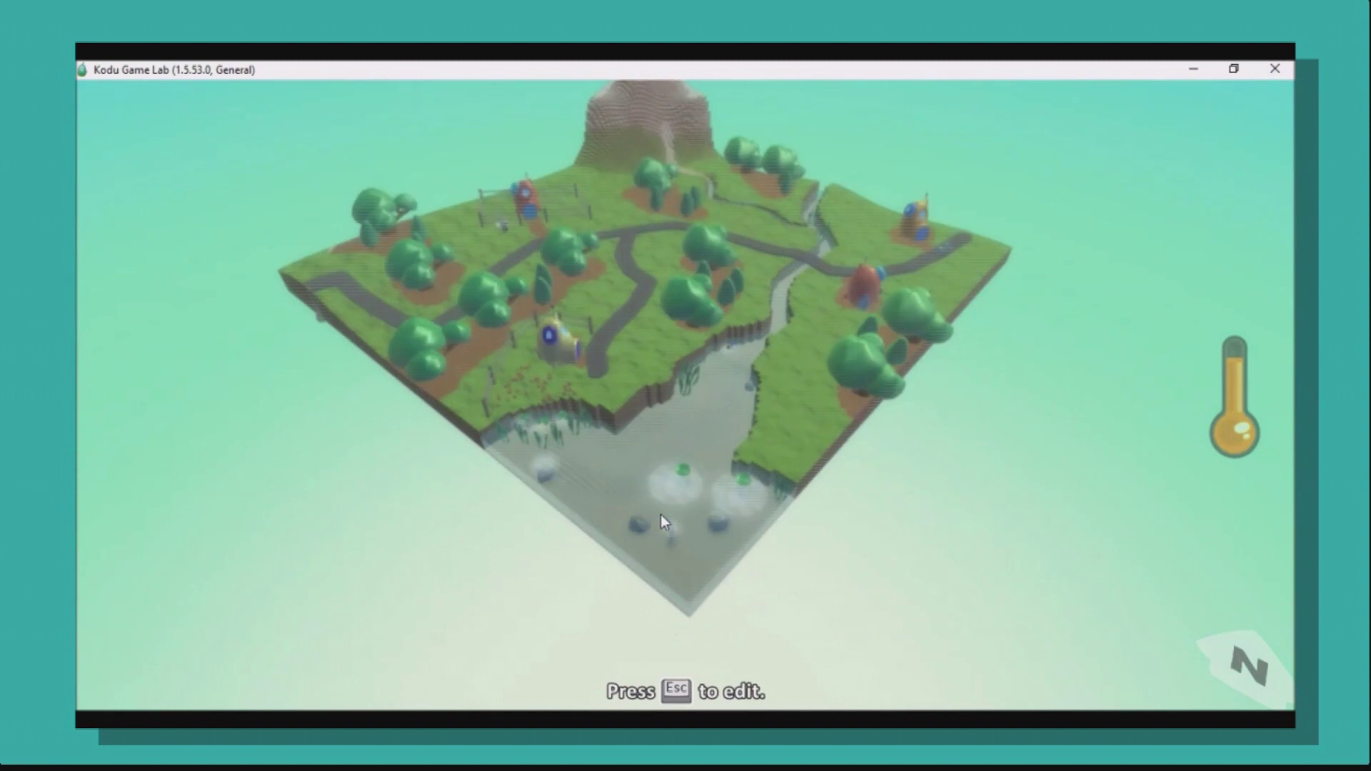
{"action": "scroll", "coordinate": [661, 514], "scroll_direction": "up", "scroll_amount": 3}
{"action": "right_click_drag", "start_coordinate": [662, 514], "coordinate": [682, 481]}
{"action": "left_click", "coordinate": [662, 360]}
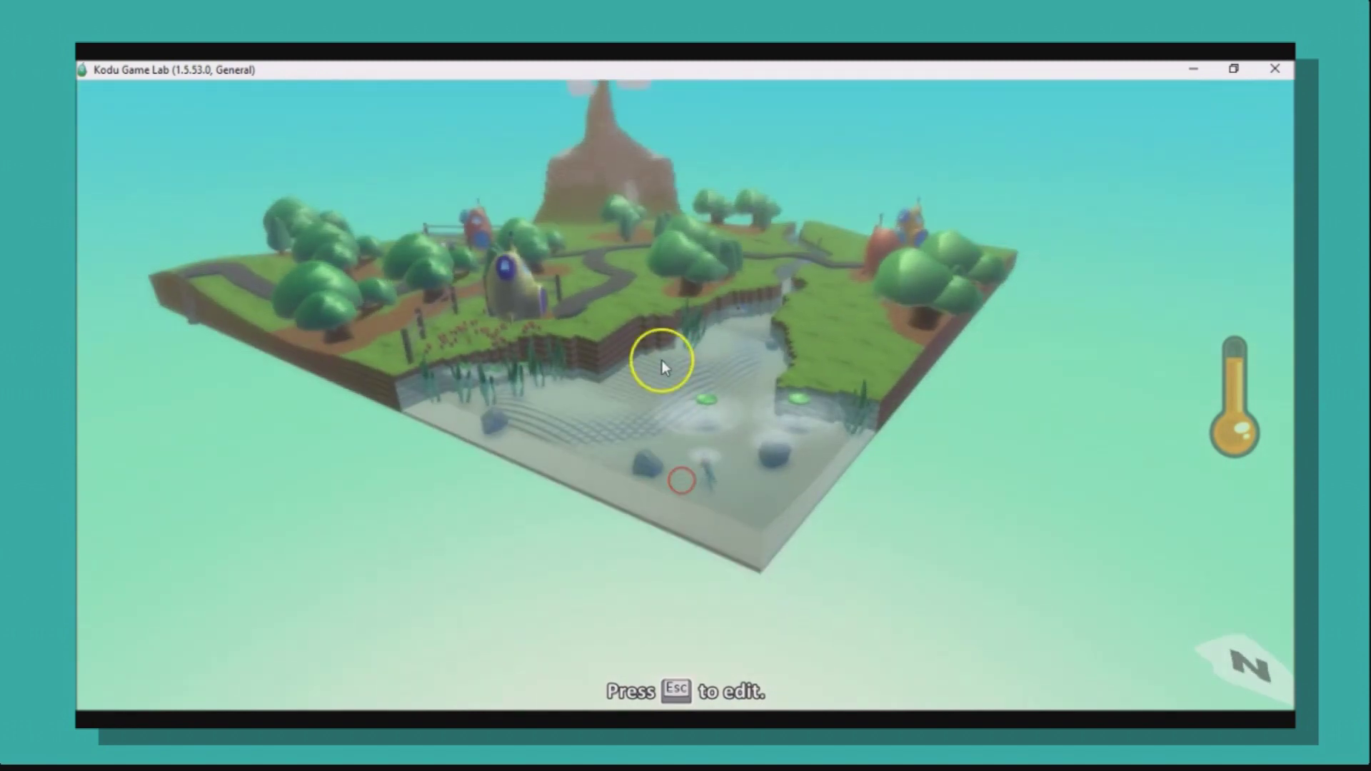
{"action": "right_click_drag", "start_coordinate": [662, 360], "coordinate": [585, 366]}
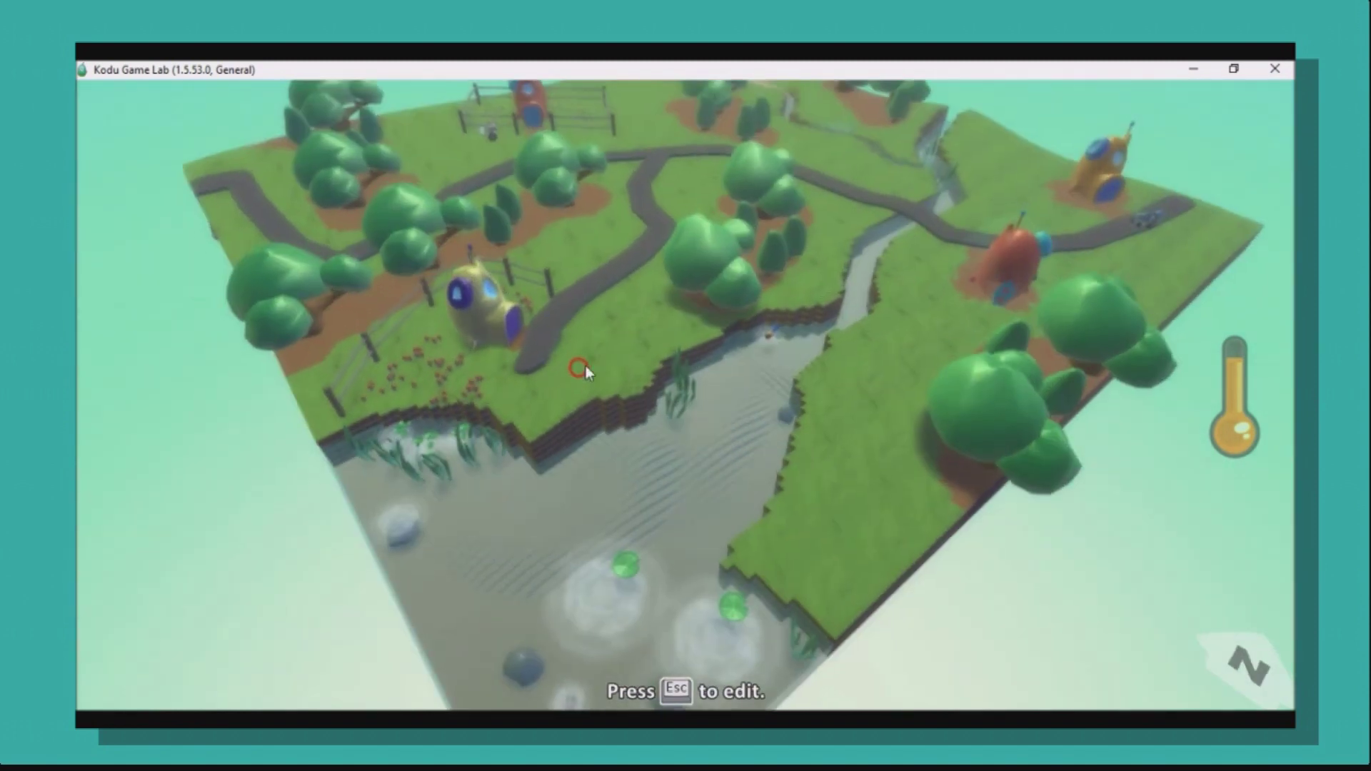
{"action": "scroll", "coordinate": [586, 365], "scroll_direction": "down", "scroll_amount": 4}
{"action": "left_click", "coordinate": [551, 330]}
{"action": "left_click", "coordinate": [382, 207]}
{"action": "left_click", "coordinate": [731, 222]}
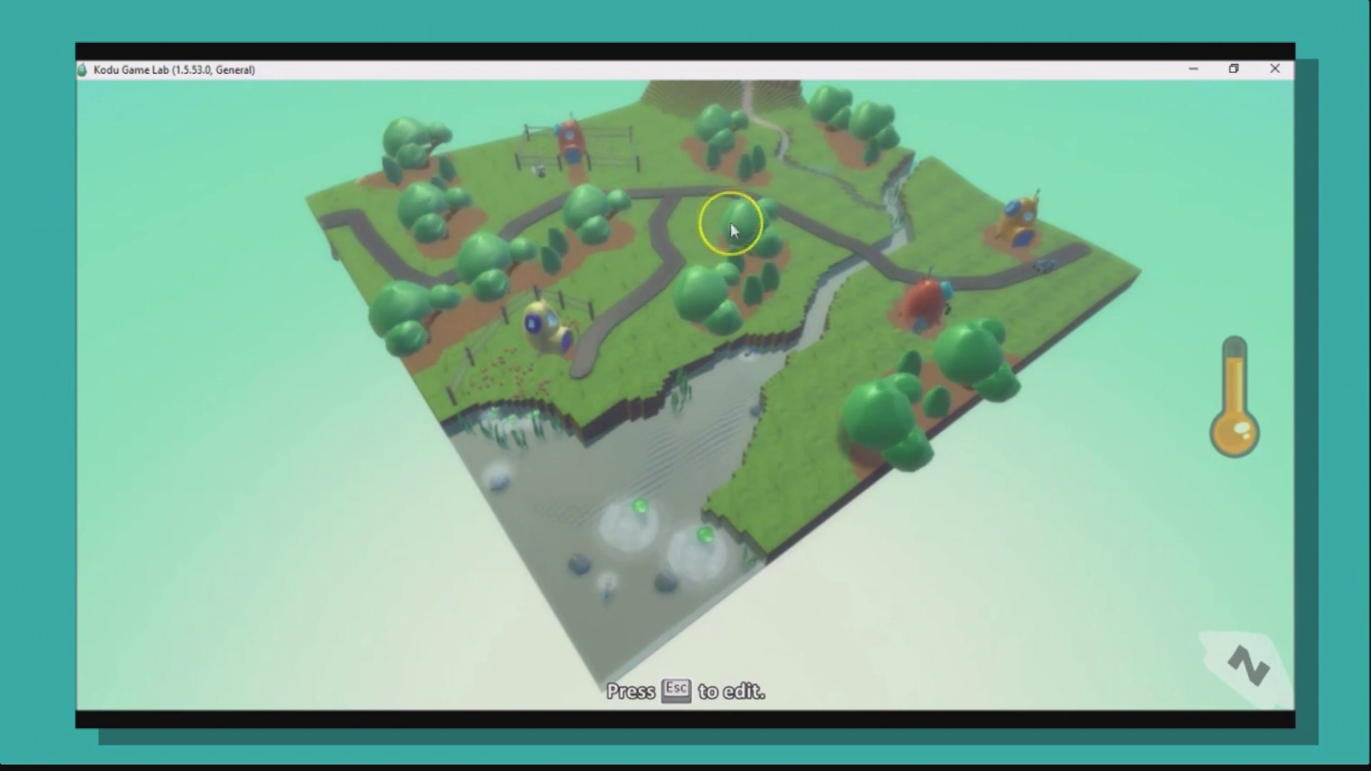
{"action": "left_click", "coordinate": [465, 276]}
{"action": "left_click", "coordinate": [619, 275]}
{"action": "scroll", "coordinate": [649, 245], "scroll_direction": "down", "scroll_amount": 3}
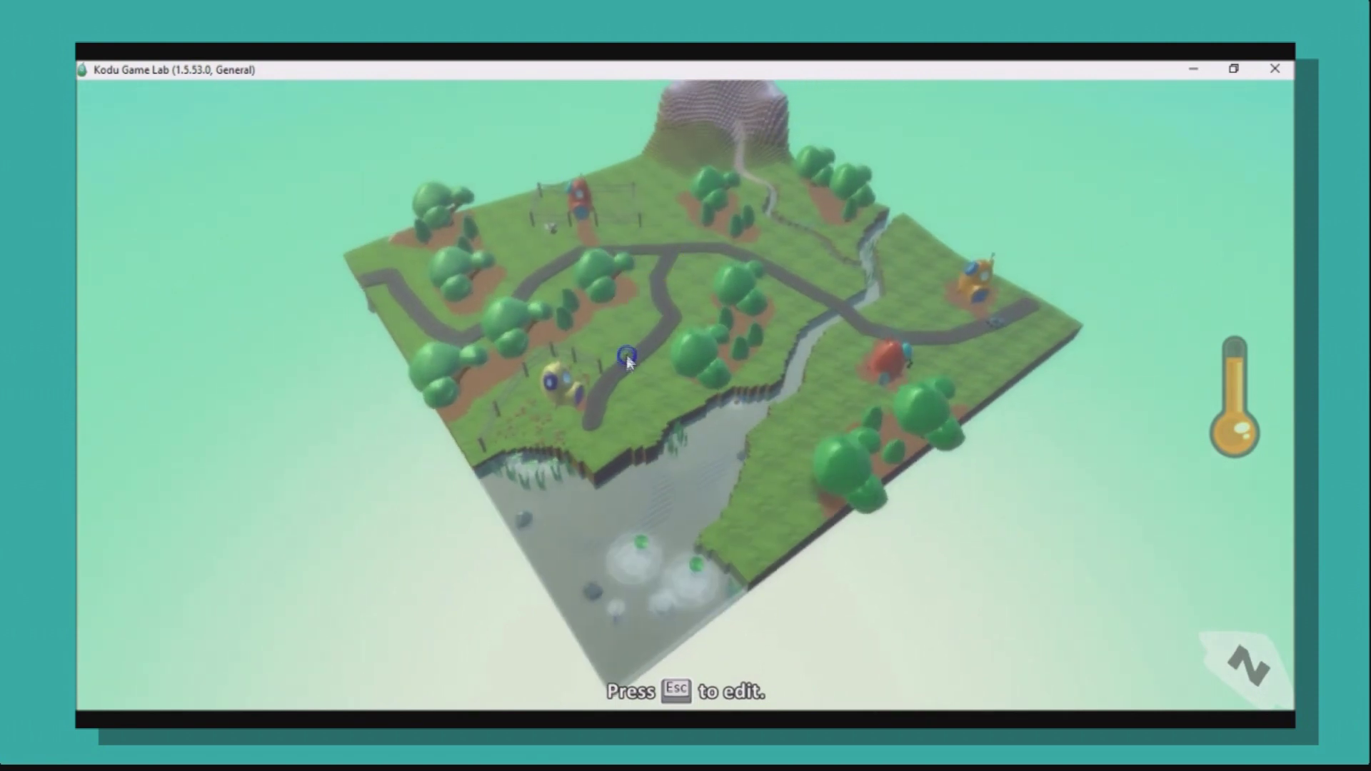
Step: Inspect the mountain end of the example world with its clouds, stream and fenced red hut, ending on an overview
{"action": "left_click_drag", "start_coordinate": [627, 361], "coordinate": [594, 503]}
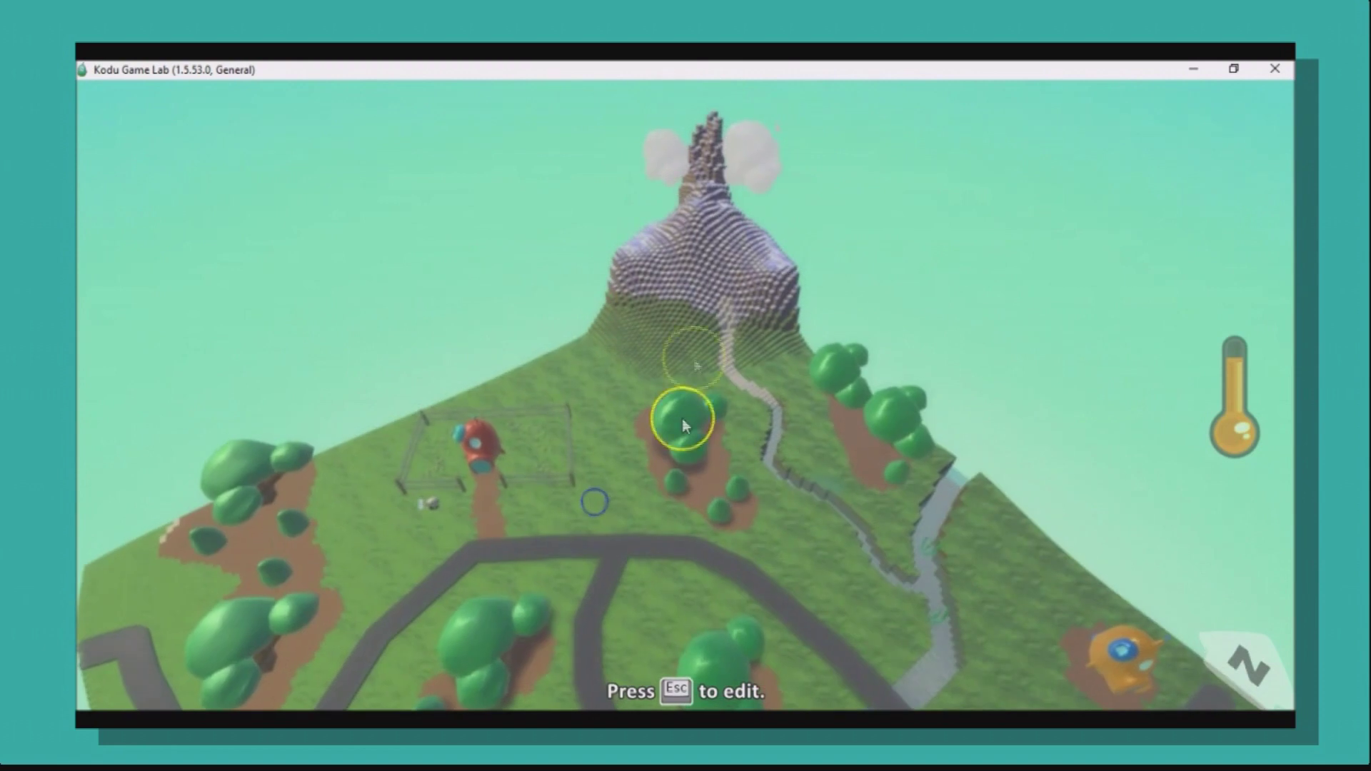
{"action": "left_click", "coordinate": [631, 285]}
{"action": "left_click", "coordinate": [646, 375]}
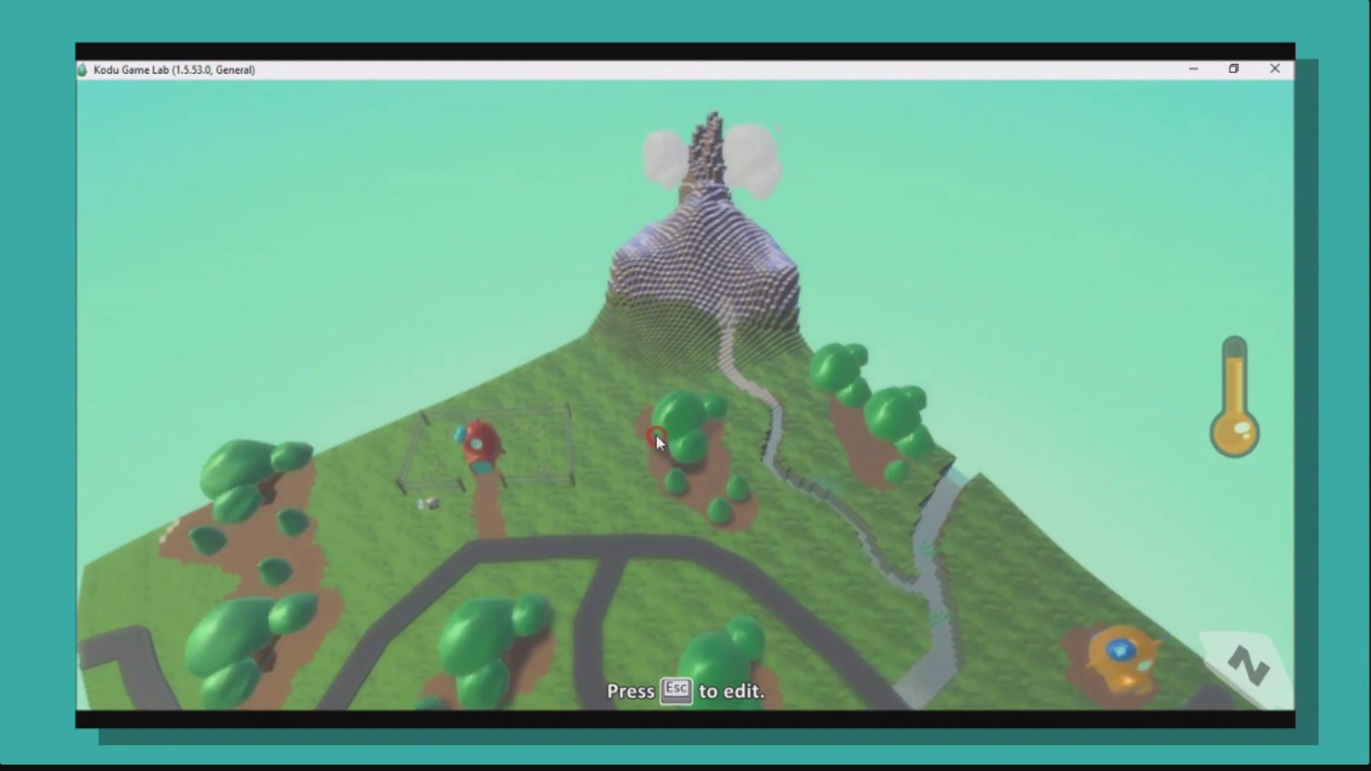
{"action": "right_click_drag", "start_coordinate": [658, 440], "coordinate": [944, 446]}
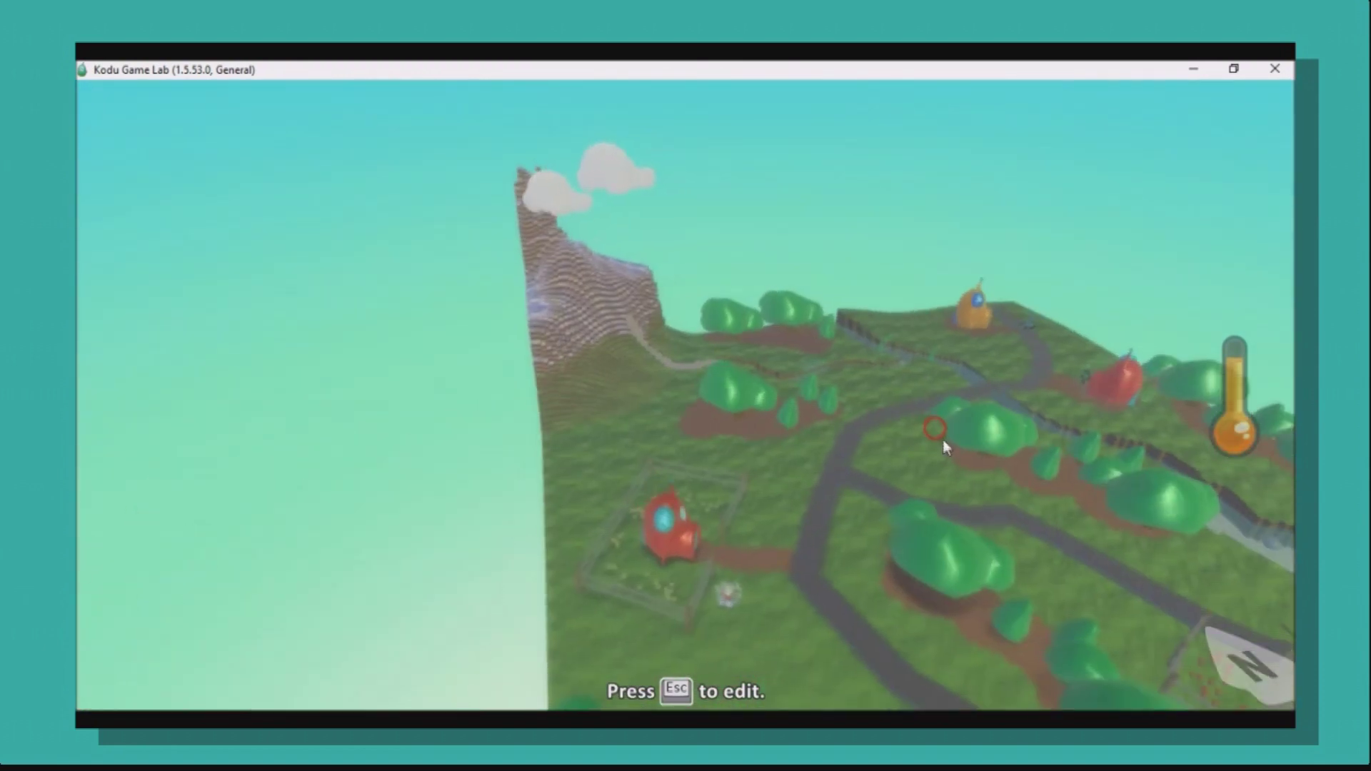
{"action": "left_click_drag", "start_coordinate": [943, 440], "coordinate": [767, 405]}
{"action": "left_click_drag", "start_coordinate": [812, 500], "coordinate": [790, 422]}
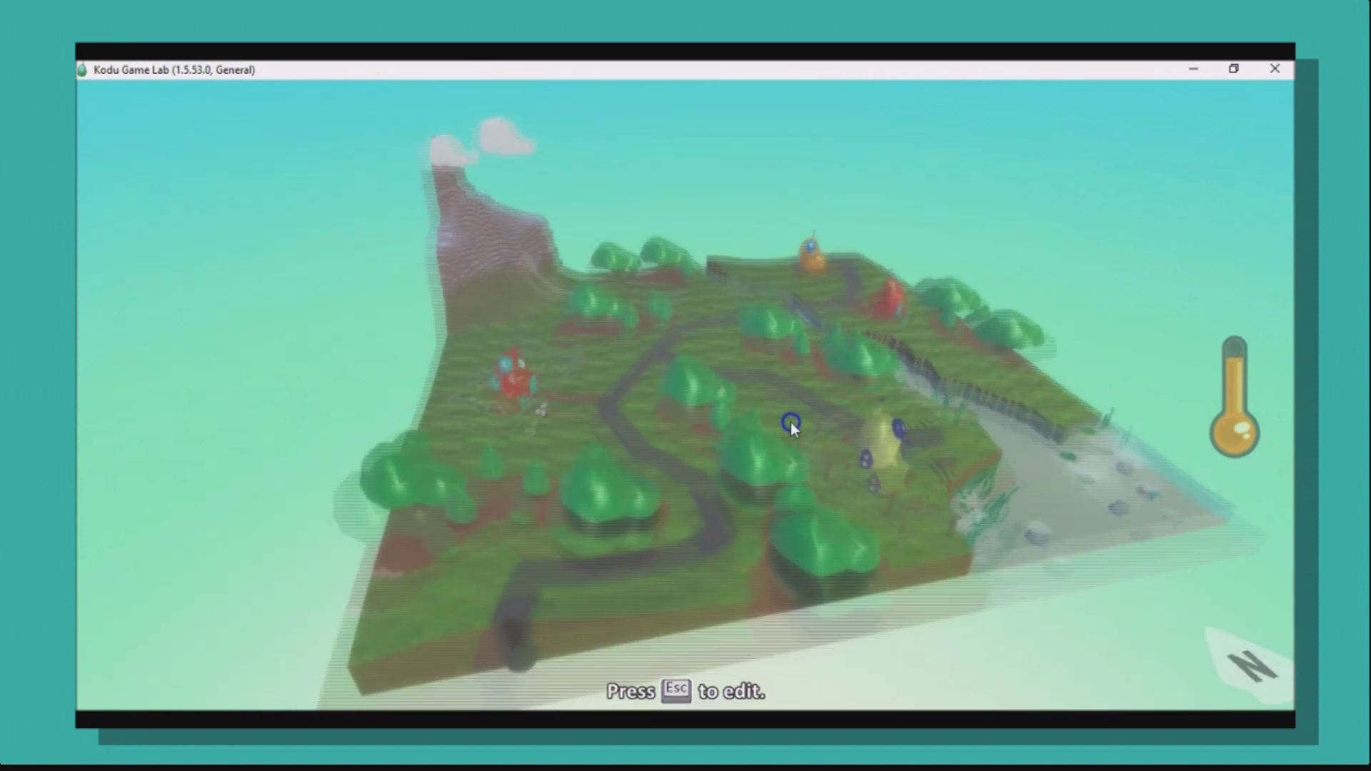
{"action": "right_click_drag", "start_coordinate": [865, 397], "coordinate": [682, 381]}
{"action": "scroll", "coordinate": [681, 382], "scroll_direction": "down", "scroll_amount": 5}
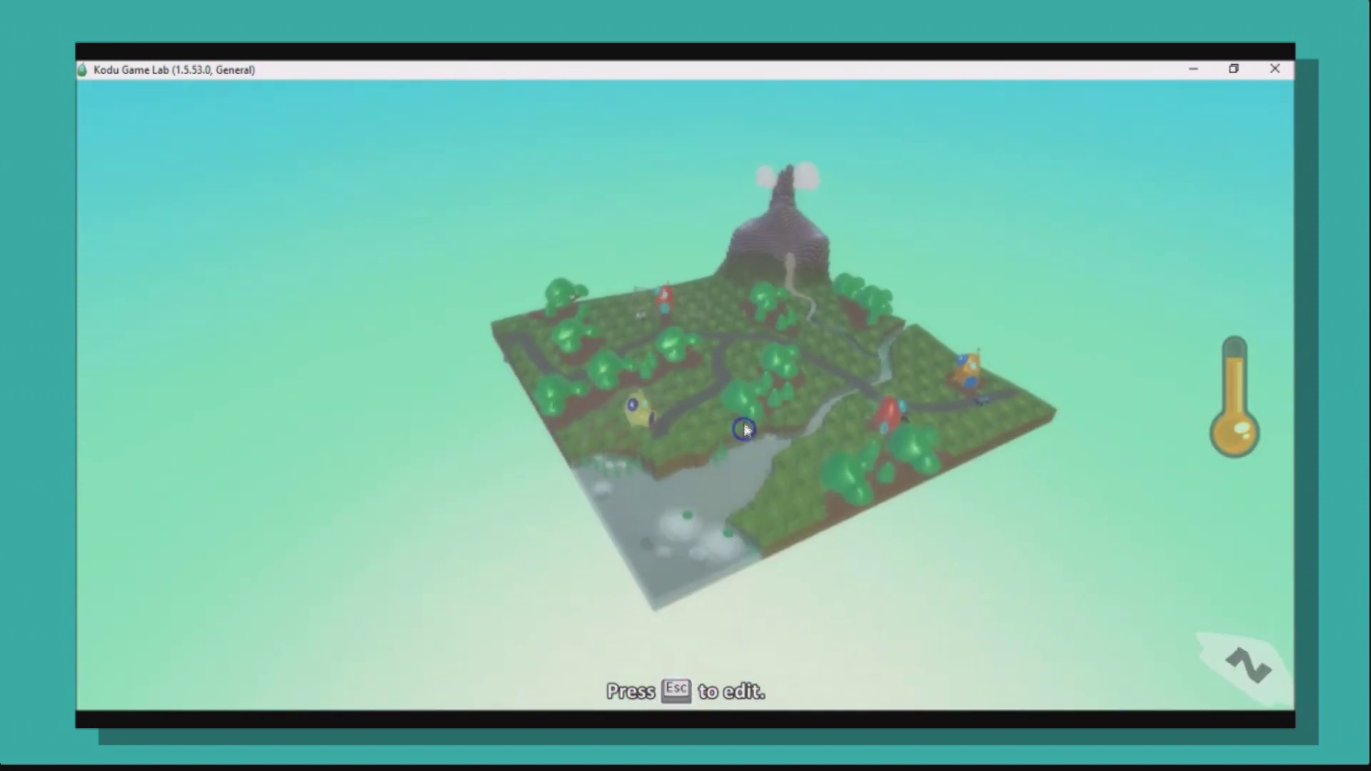
{"action": "left_click_drag", "start_coordinate": [848, 377], "coordinate": [802, 380]}
{"action": "right_click_drag", "start_coordinate": [802, 379], "coordinate": [755, 379]}
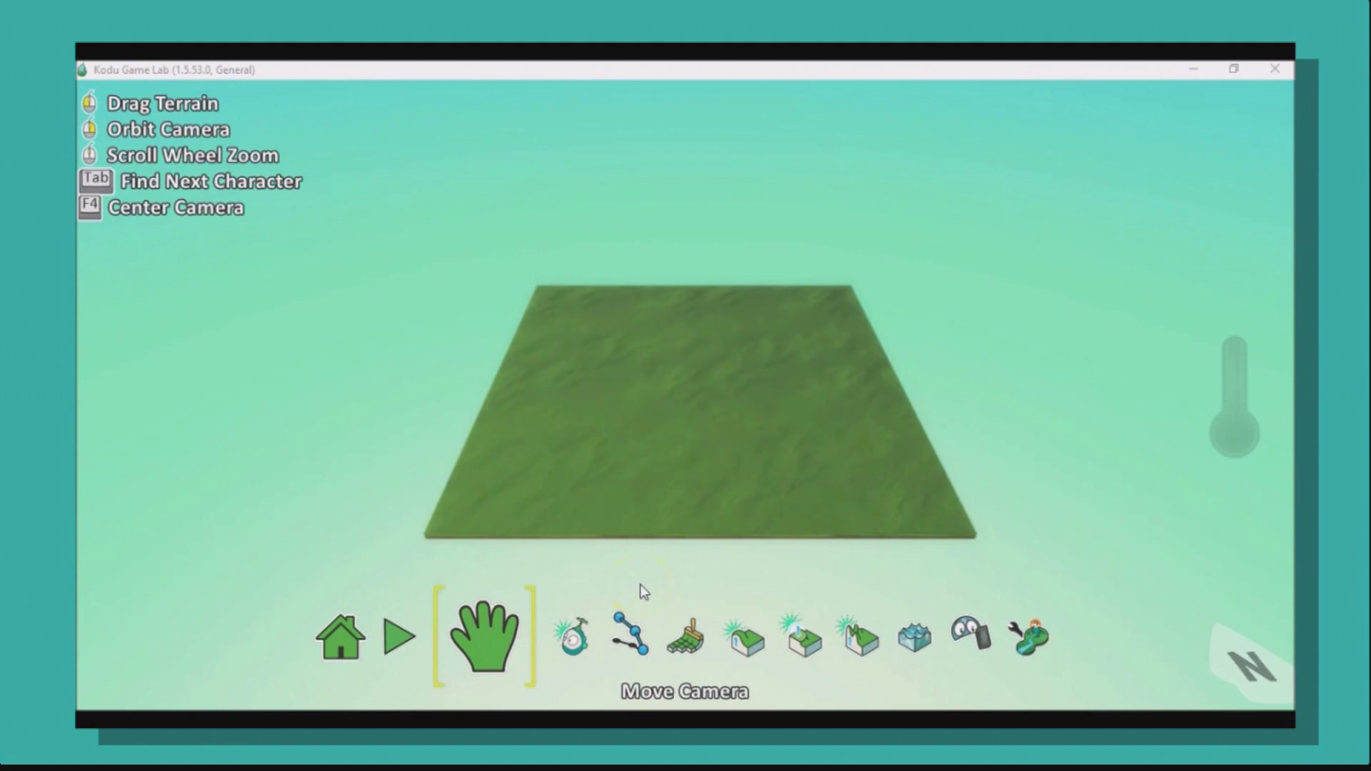
Step: Add a hut object to the middle of the empty grass terrain
{"action": "left_click", "coordinate": [566, 645]}
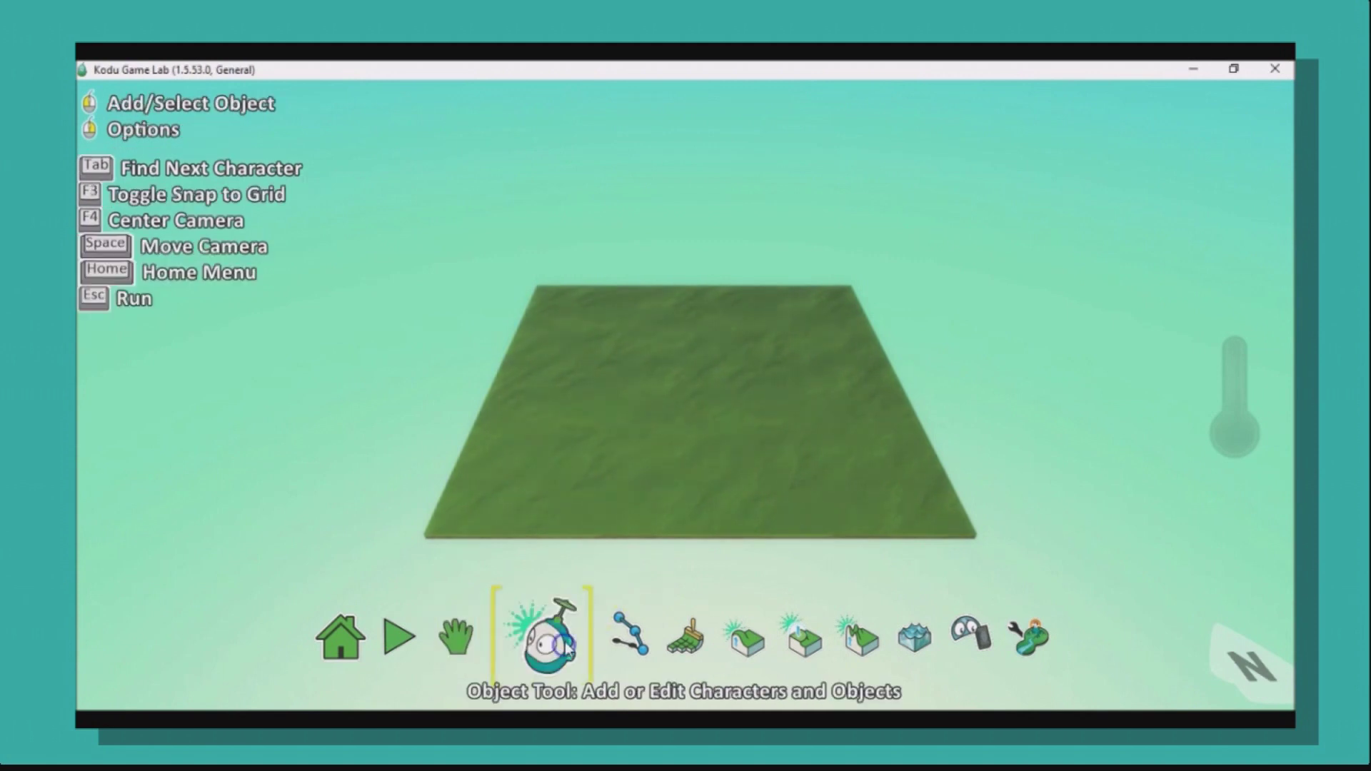
{"action": "left_click", "coordinate": [682, 389]}
{"action": "left_click", "coordinate": [768, 345]}
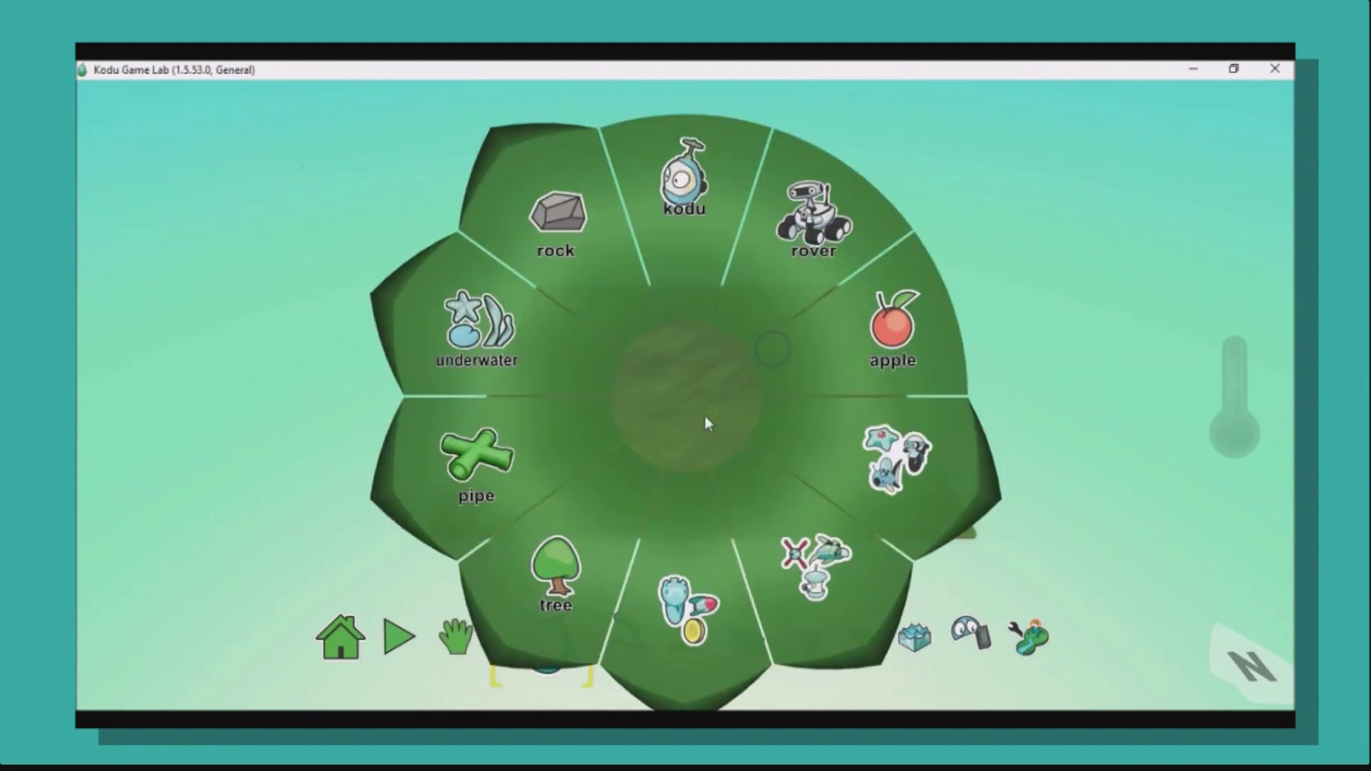
{"action": "left_click", "coordinate": [691, 612]}
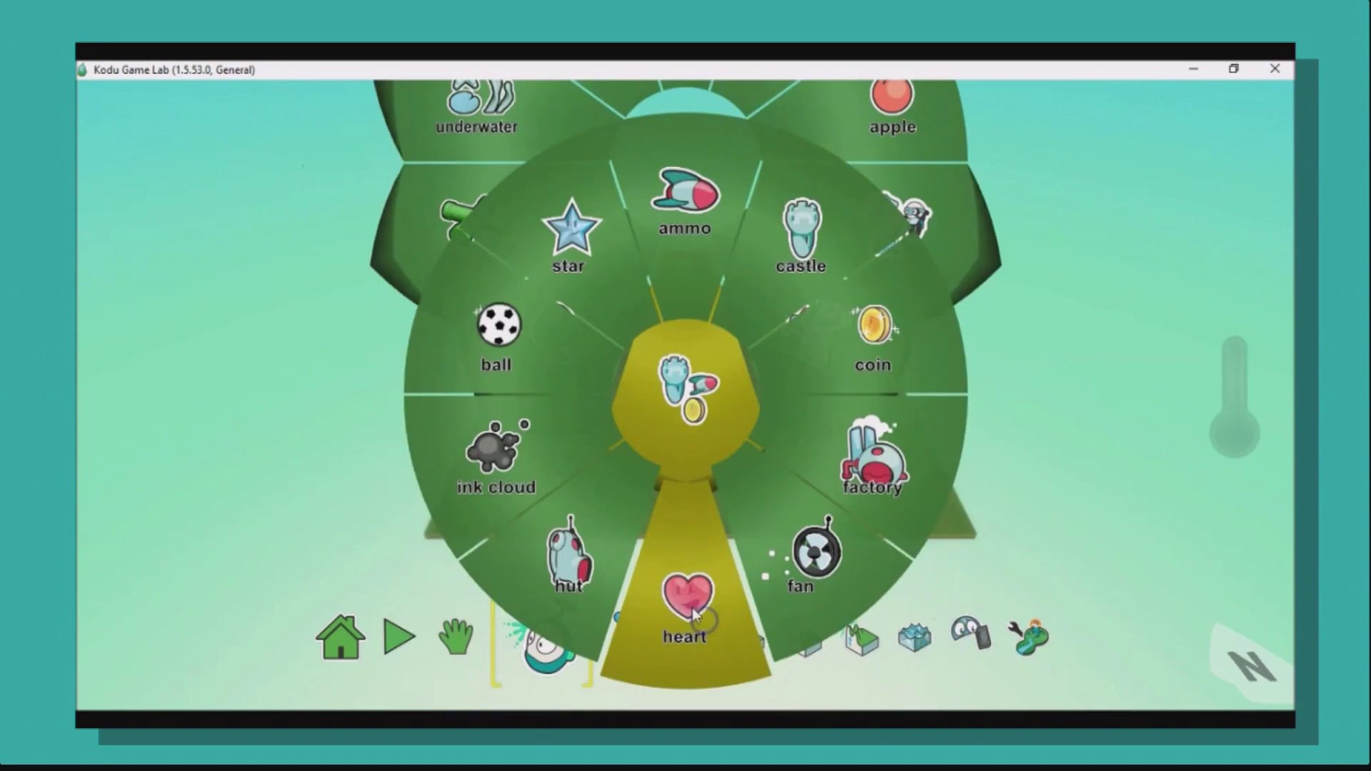
{"action": "left_click", "coordinate": [532, 567]}
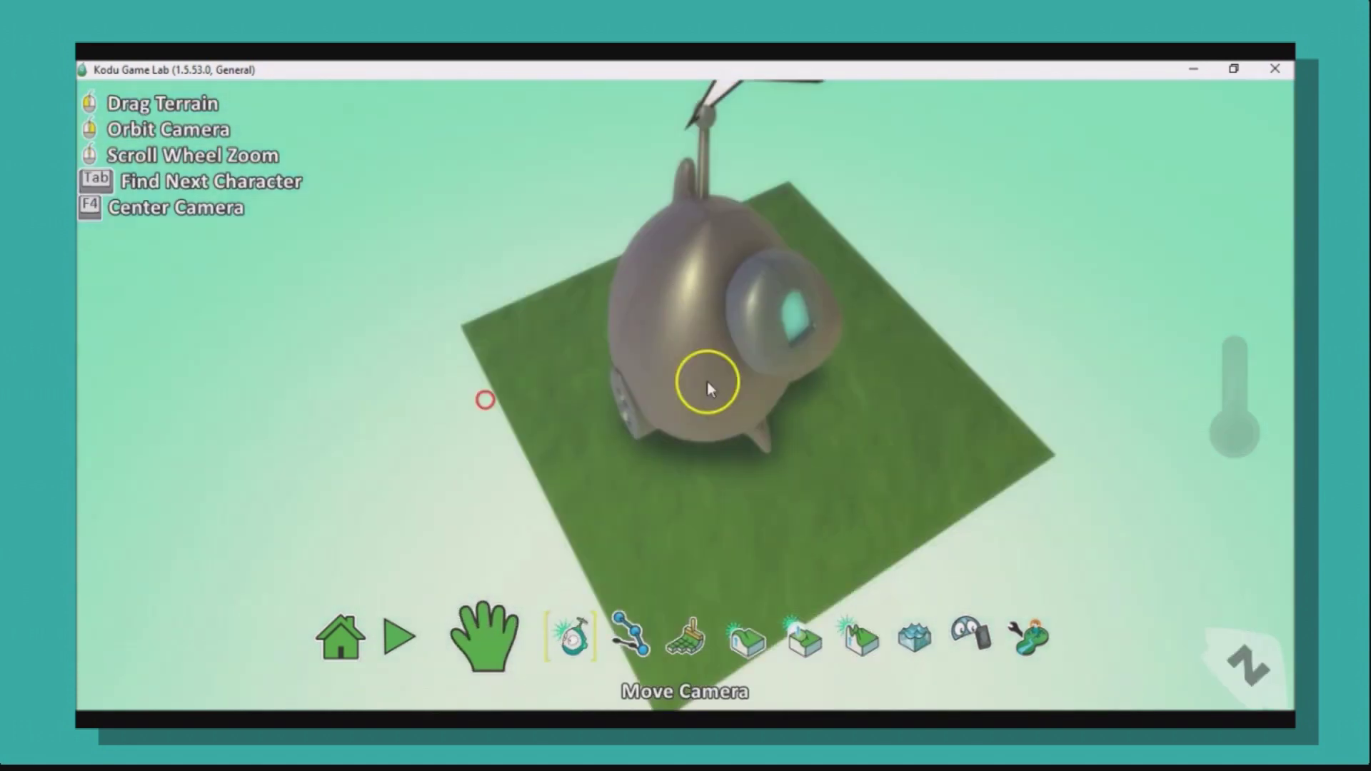
Step: Change the hut's color to red
{"action": "right_click_drag", "start_coordinate": [708, 383], "coordinate": [543, 386]}
{"action": "scroll", "coordinate": [568, 418], "scroll_direction": "down", "scroll_amount": 5}
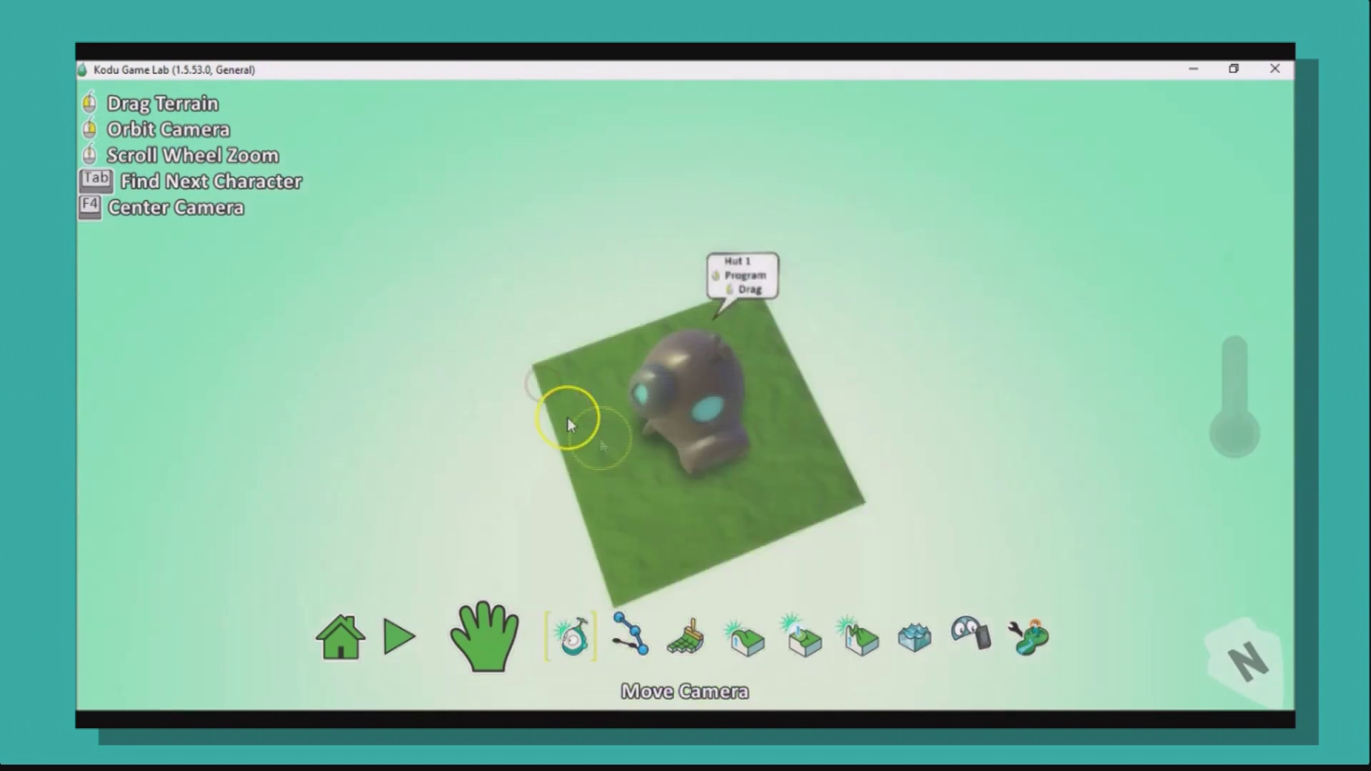
{"action": "right_click_drag", "start_coordinate": [617, 436], "coordinate": [586, 414]}
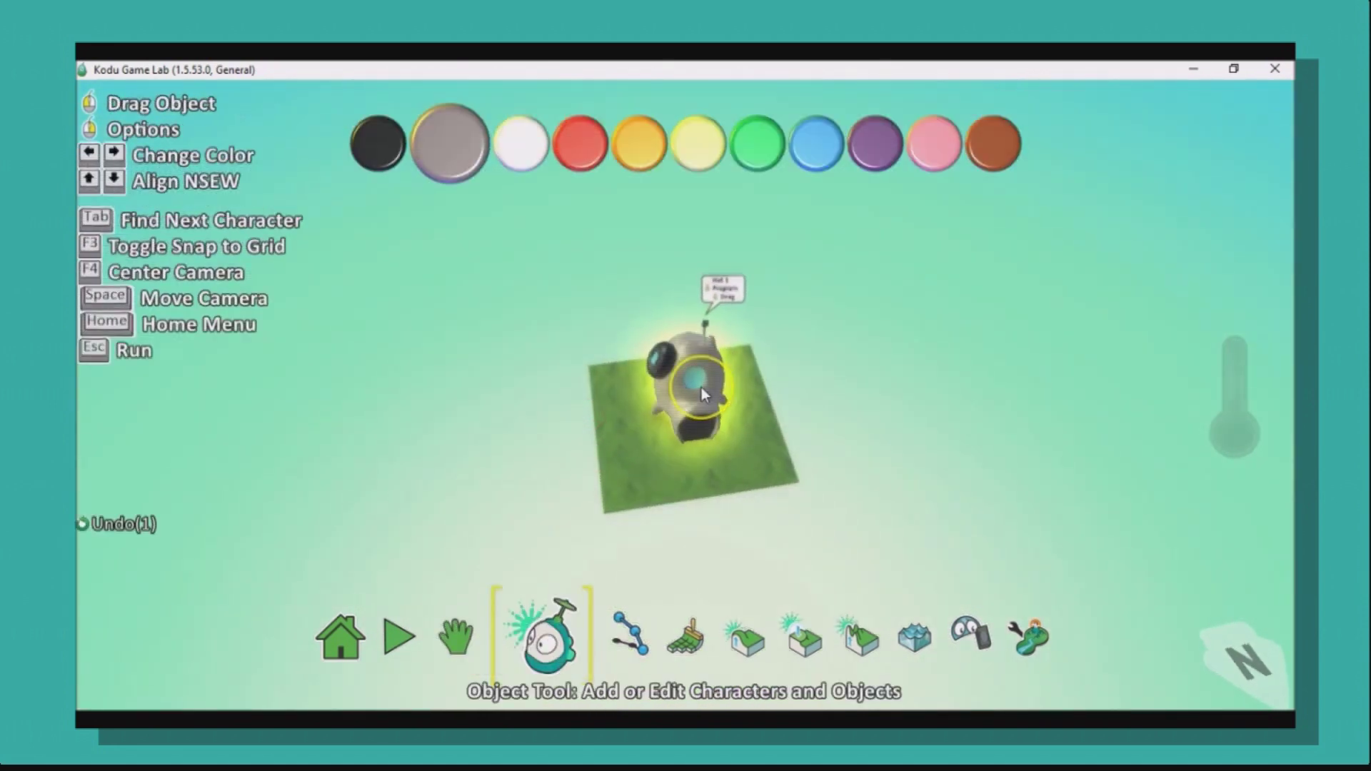
{"action": "key", "text": "Right"}
{"action": "key", "text": "Right"}
Step: Extend the grass ground around the hut into a much larger square with the Ground Brush
{"action": "scroll", "coordinate": [702, 391], "scroll_direction": "down", "scroll_amount": 5}
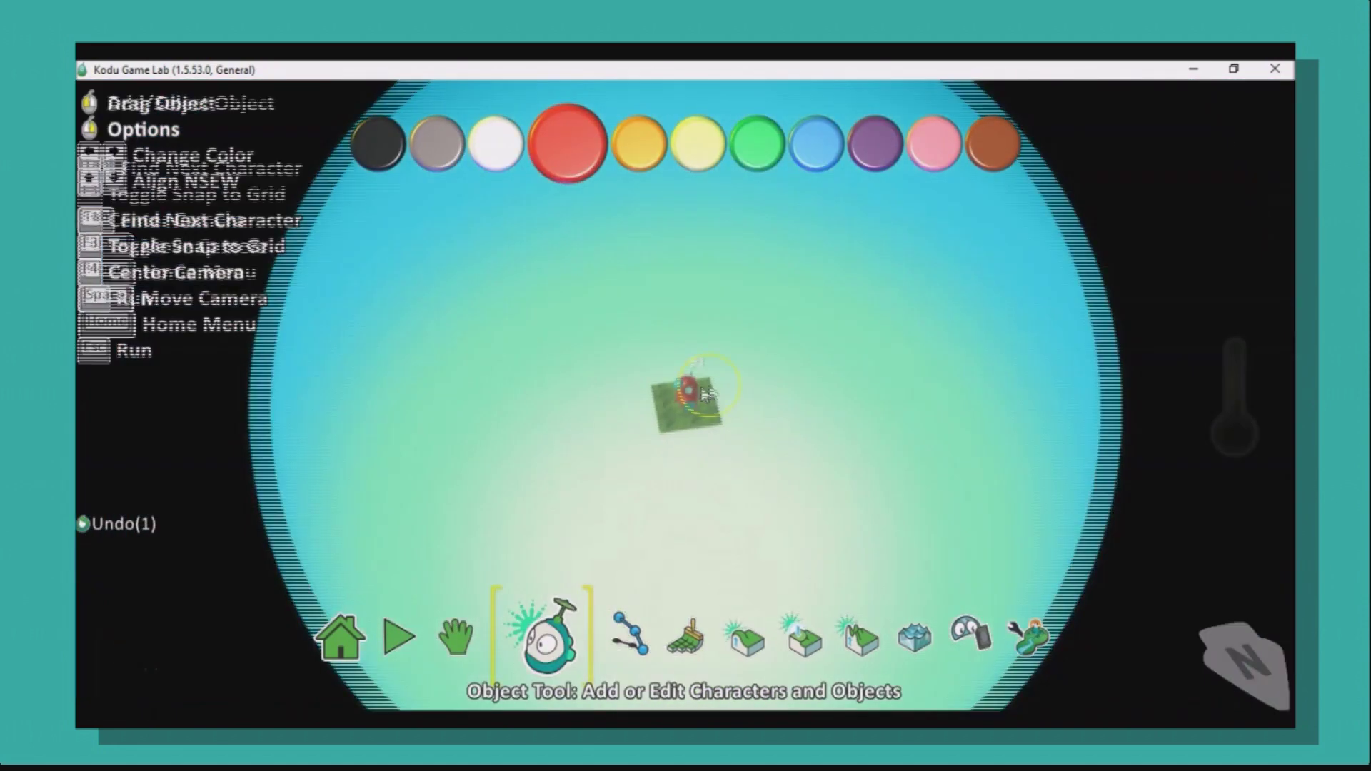
{"action": "key", "text": "space"}
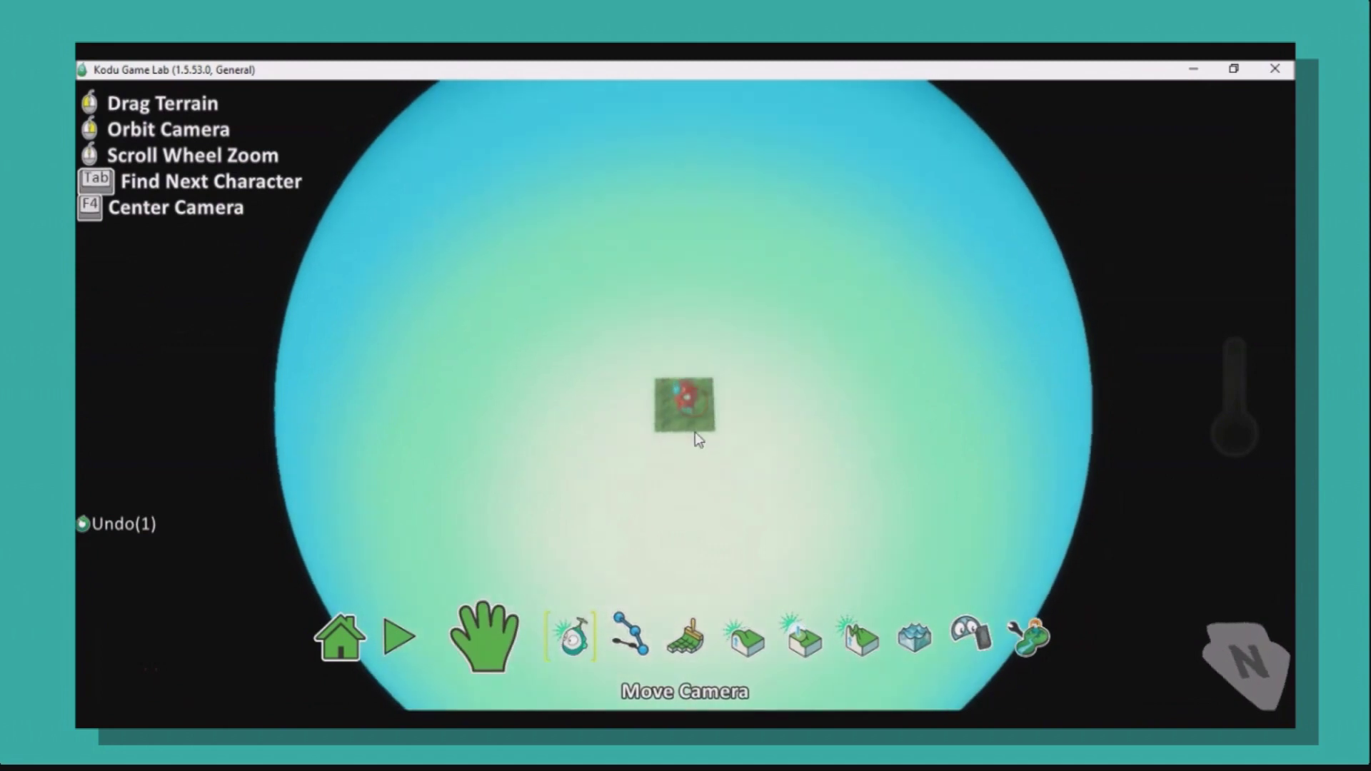
{"action": "left_click", "coordinate": [672, 639]}
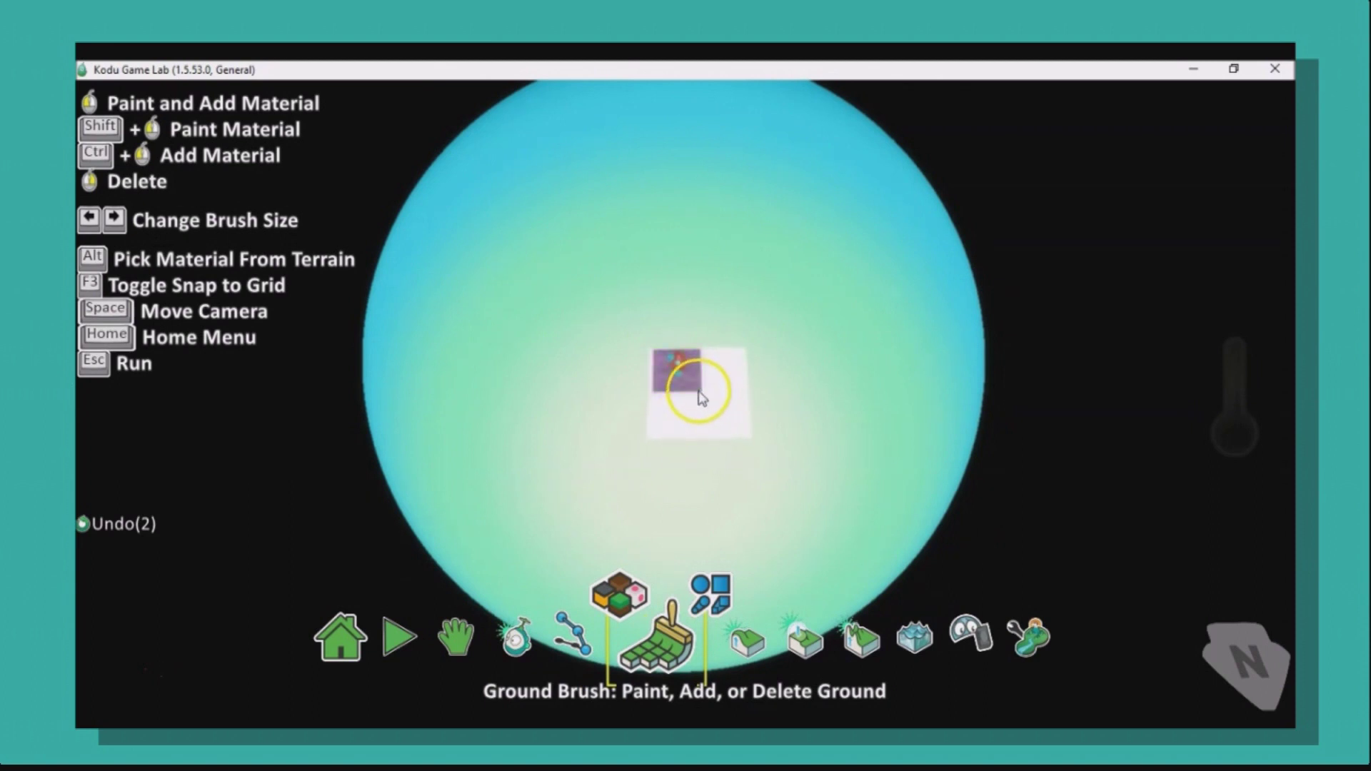
{"action": "left_click_drag", "start_coordinate": [700, 393], "coordinate": [736, 429]}
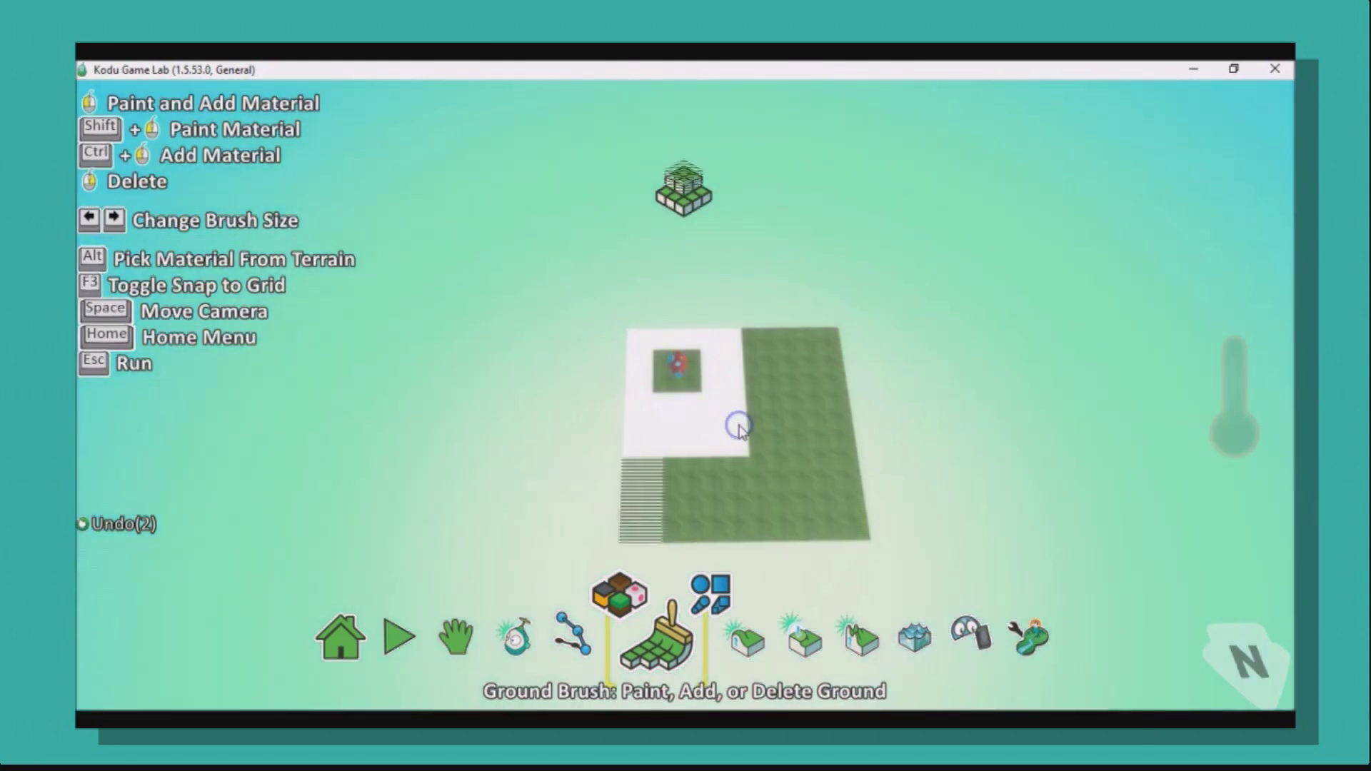
{"action": "key", "text": "Left"}
{"action": "key", "text": "Left"}
{"action": "key", "text": "Left"}
{"action": "key", "text": "Left"}
{"action": "key", "text": "Left"}
{"action": "key", "text": "Left"}
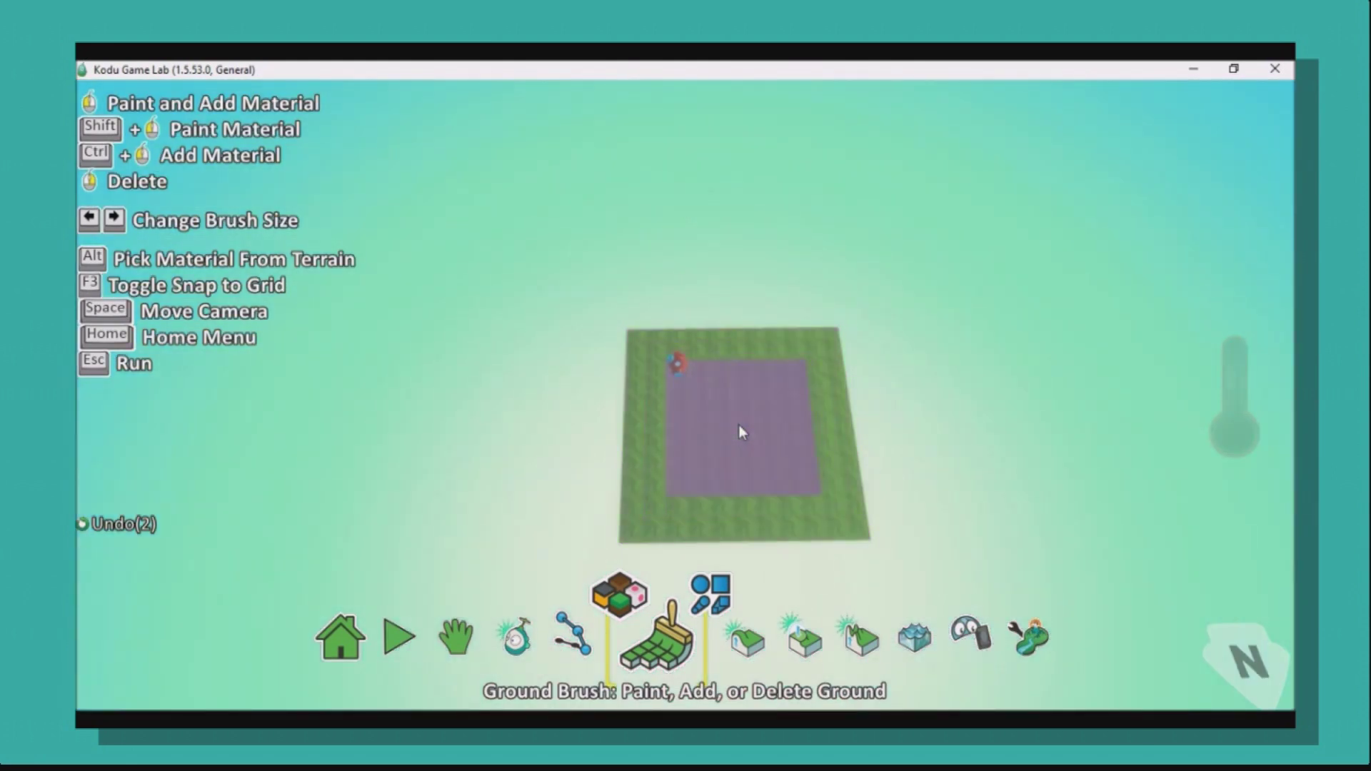
Step: Raise the whole grass terrain into a thick slab with the Up/Down tool and the Magic brush
{"action": "key", "text": "space"}
{"action": "left_click", "coordinate": [752, 409]}
{"action": "scroll", "coordinate": [747, 401], "scroll_direction": "up", "scroll_amount": 4}
{"action": "mouse_move", "coordinate": [752, 409]}
{"action": "right_mouse_down"}
{"action": "mouse_move", "coordinate": [716, 410]}
{"action": "mouse_move", "coordinate": [689, 379]}
{"action": "mouse_move", "coordinate": [846, 359]}
{"action": "mouse_move", "coordinate": [725, 407]}
{"action": "mouse_move", "coordinate": [750, 422]}
{"action": "mouse_move", "coordinate": [768, 396]}
{"action": "mouse_move", "coordinate": [730, 400]}
{"action": "right_mouse_up"}
{"action": "scroll", "coordinate": [716, 416], "scroll_direction": "down", "scroll_amount": 2}
{"action": "scroll", "coordinate": [732, 416], "scroll_direction": "up", "scroll_amount": 3}
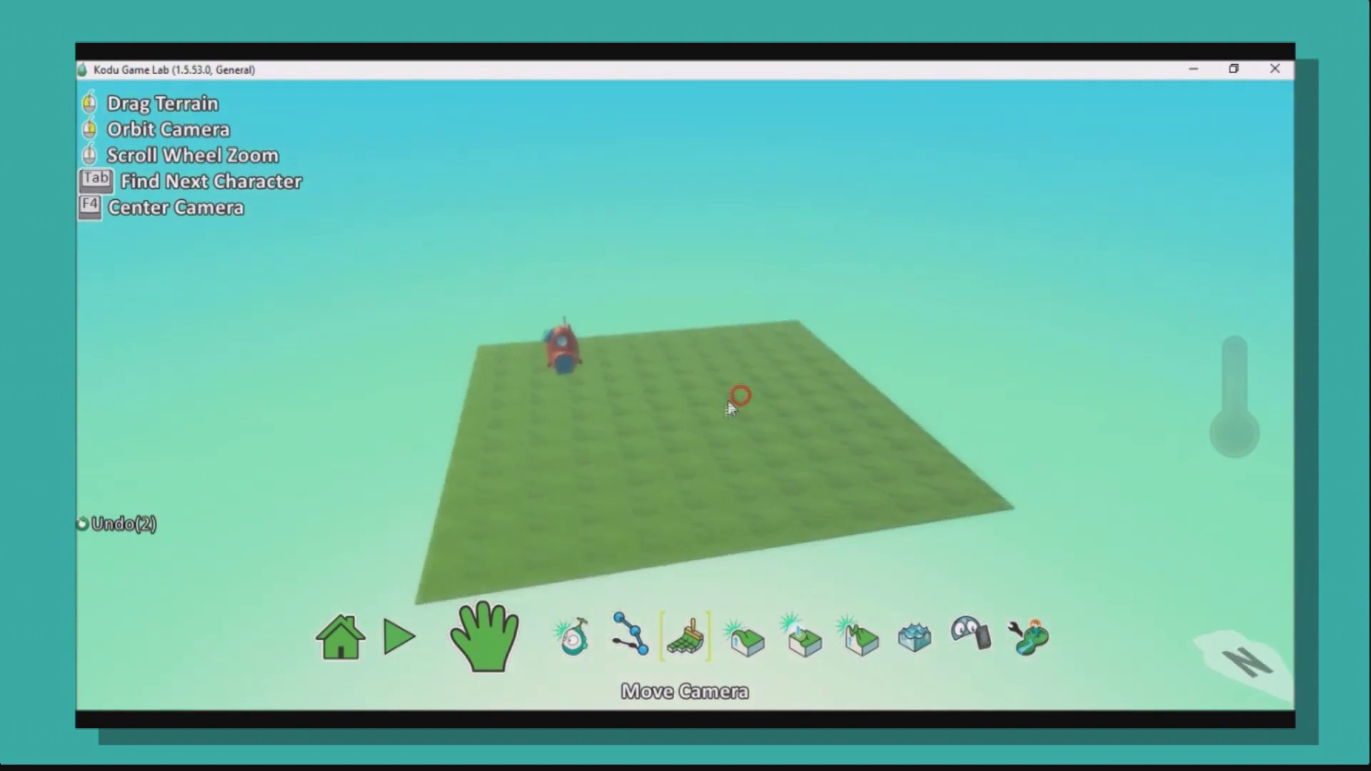
{"action": "key", "text": "space"}
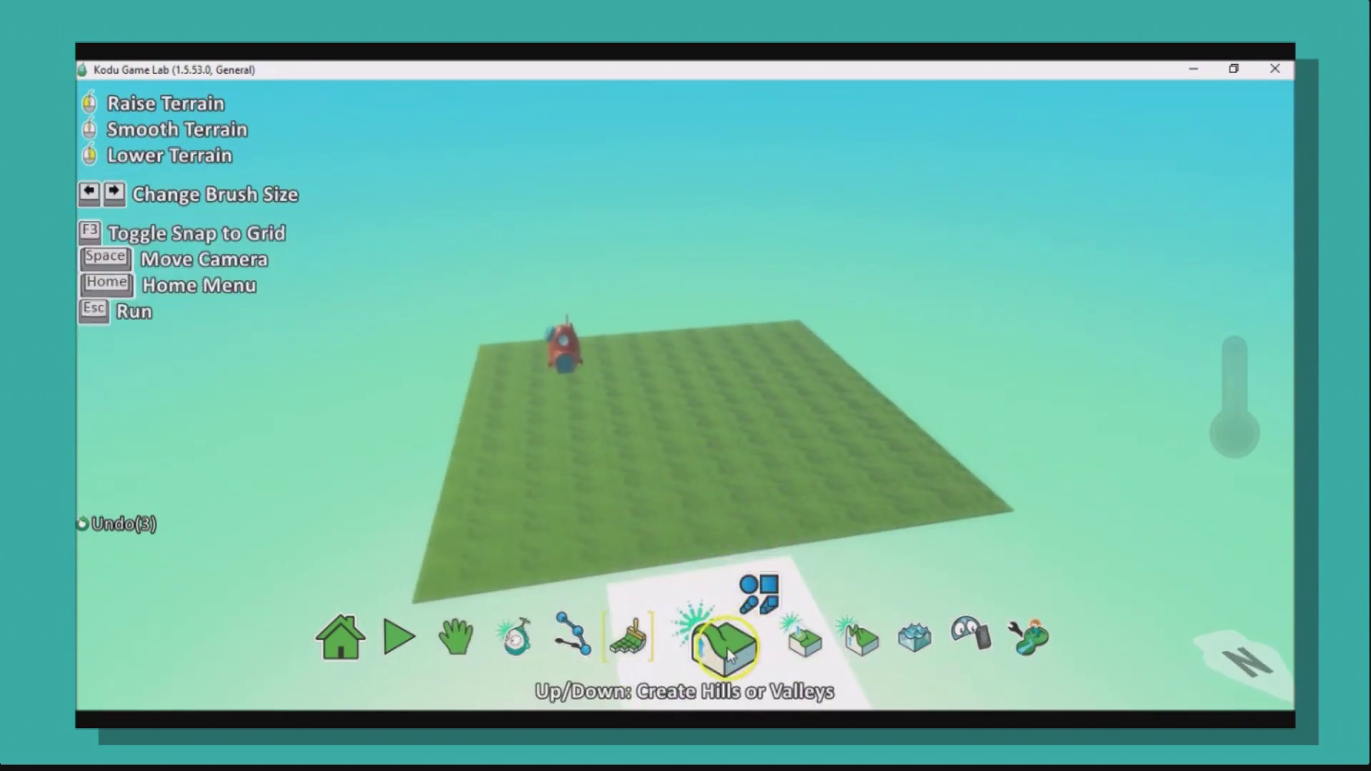
{"action": "left_click", "coordinate": [727, 649]}
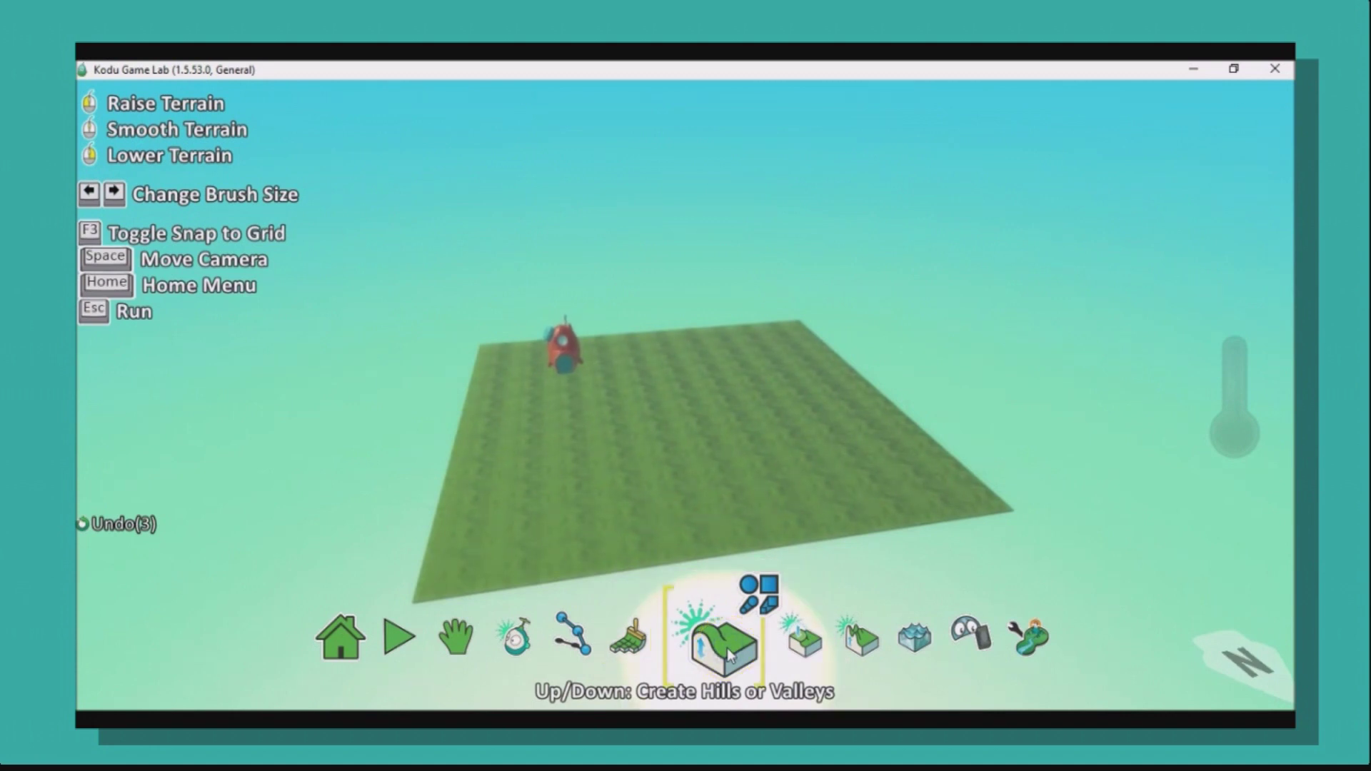
{"action": "left_click", "coordinate": [760, 593]}
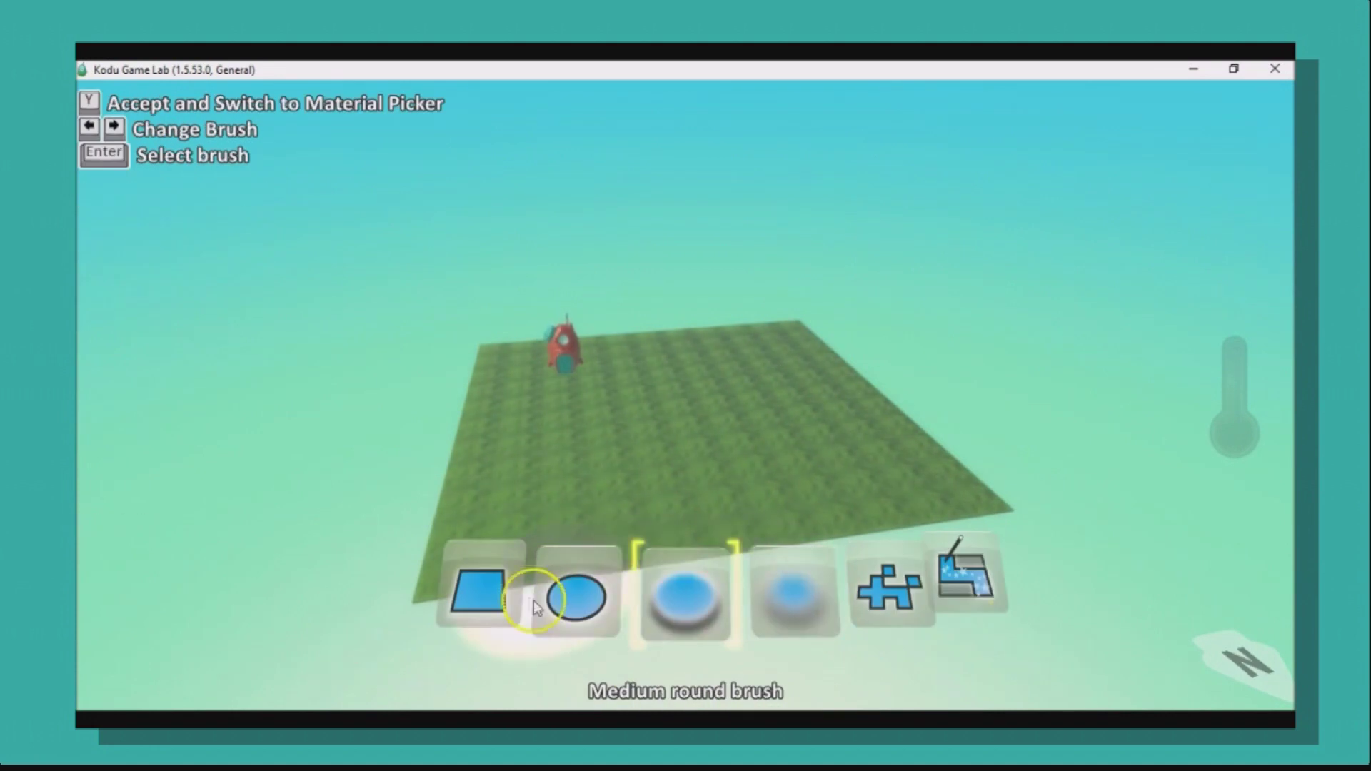
{"action": "key", "text": "Right"}
{"action": "key", "text": "Right"}
{"action": "key", "text": "Right"}
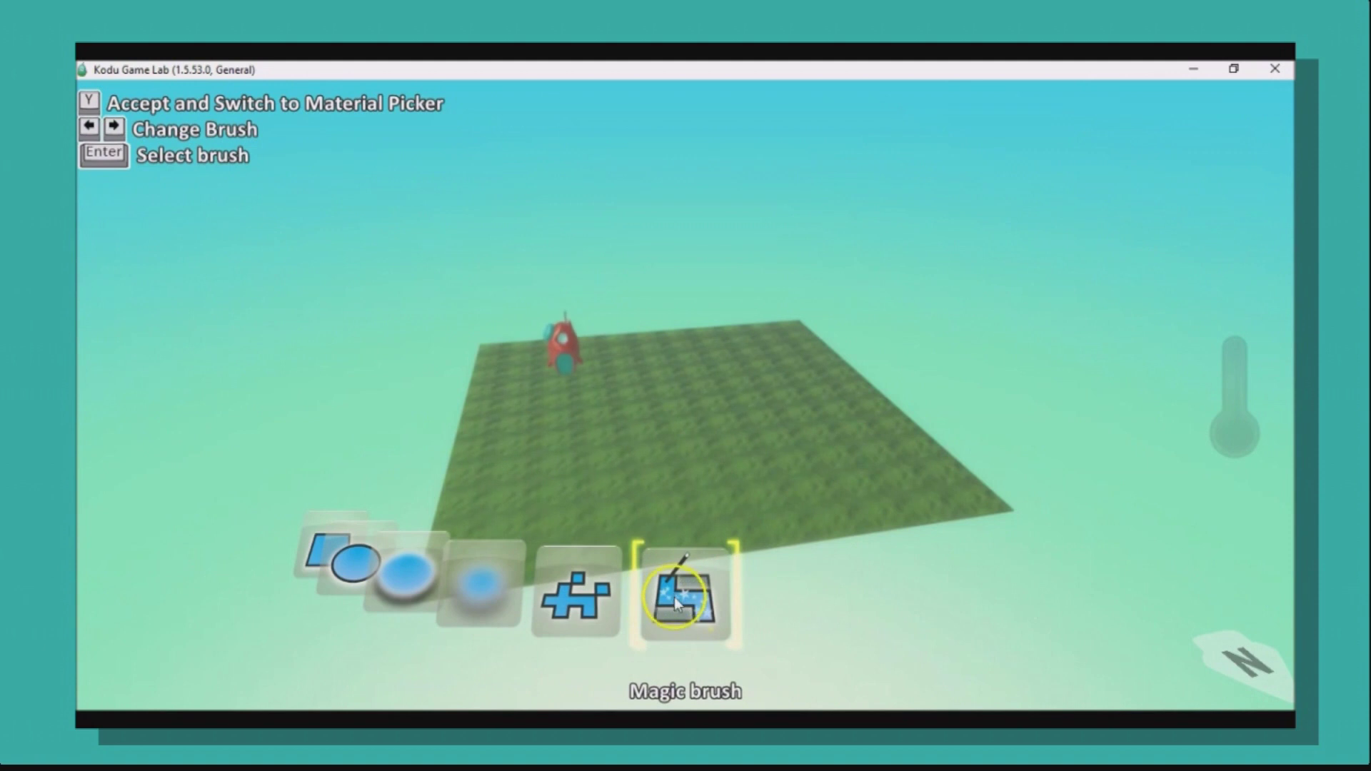
{"action": "left_click", "coordinate": [682, 607]}
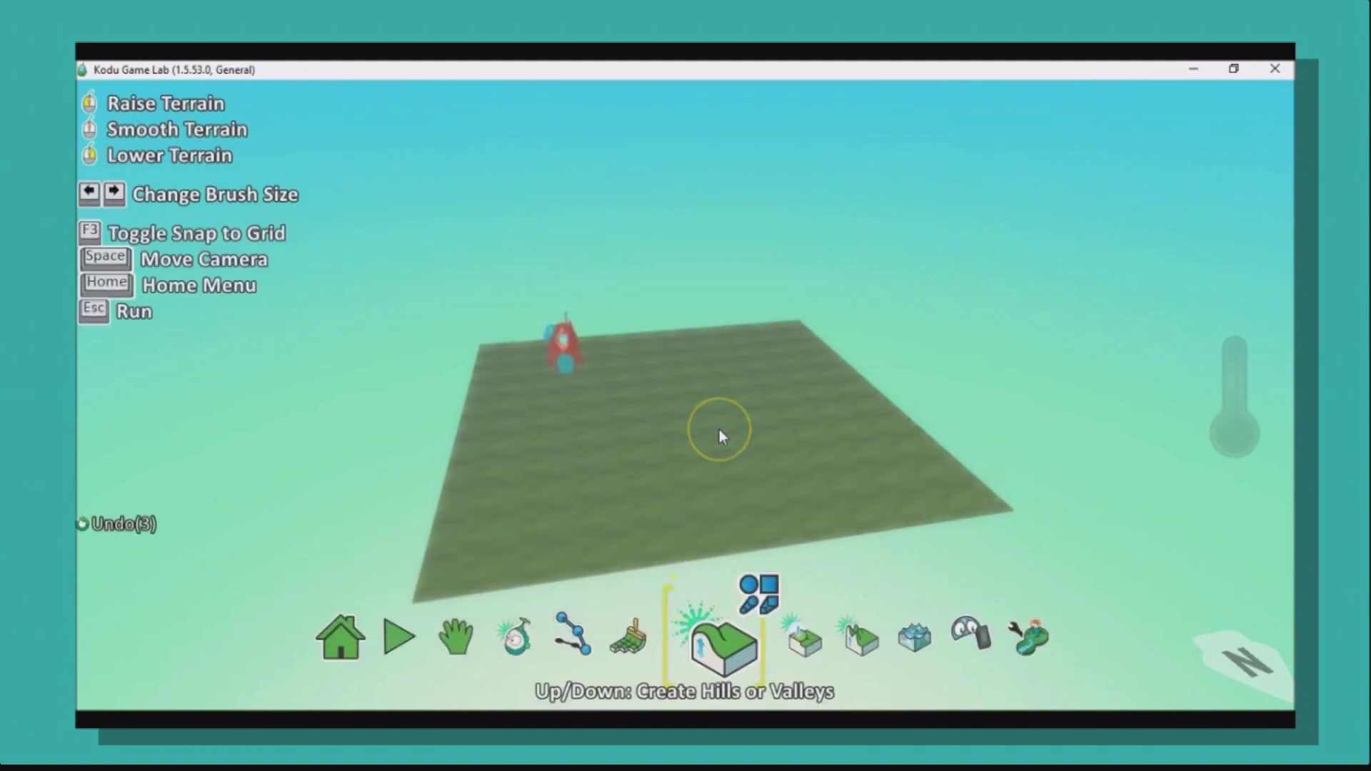
{"action": "left_click", "coordinate": [718, 409]}
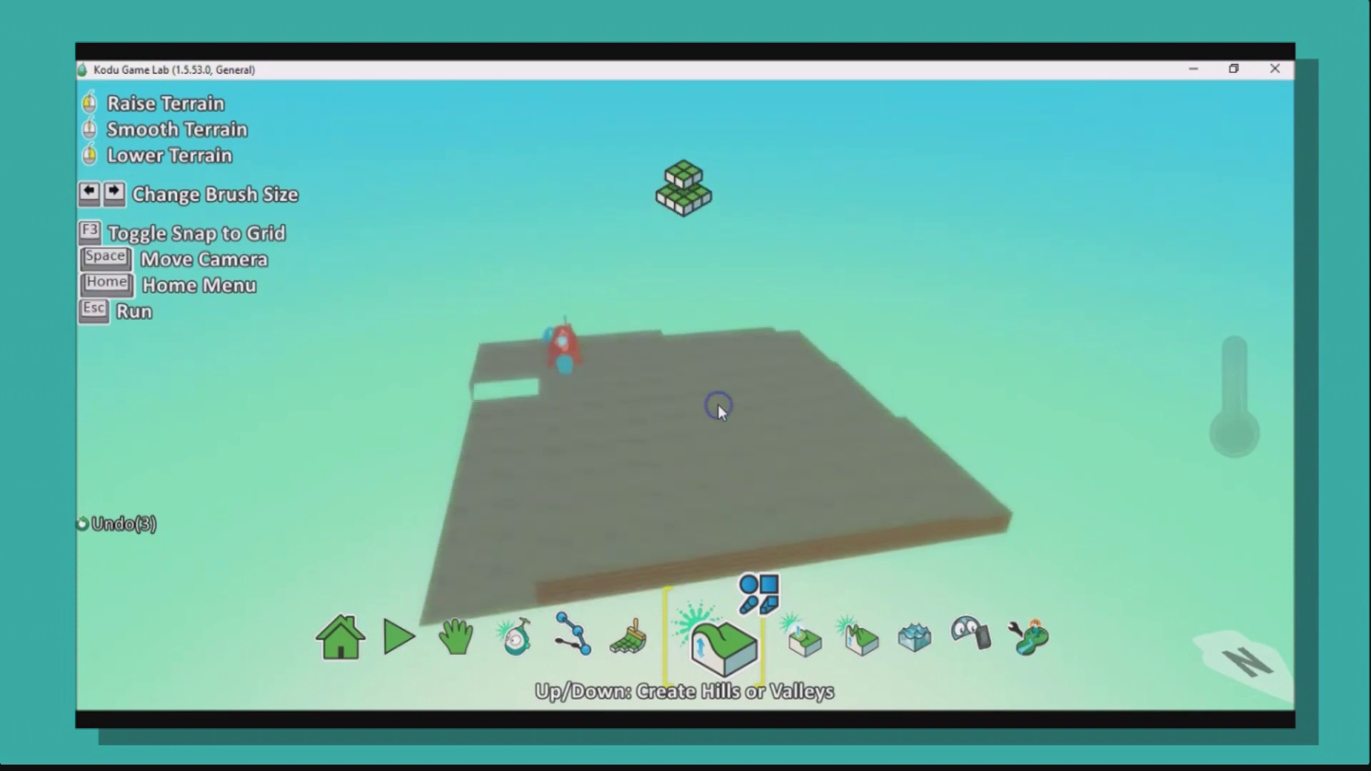
{"action": "left_click", "coordinate": [701, 409]}
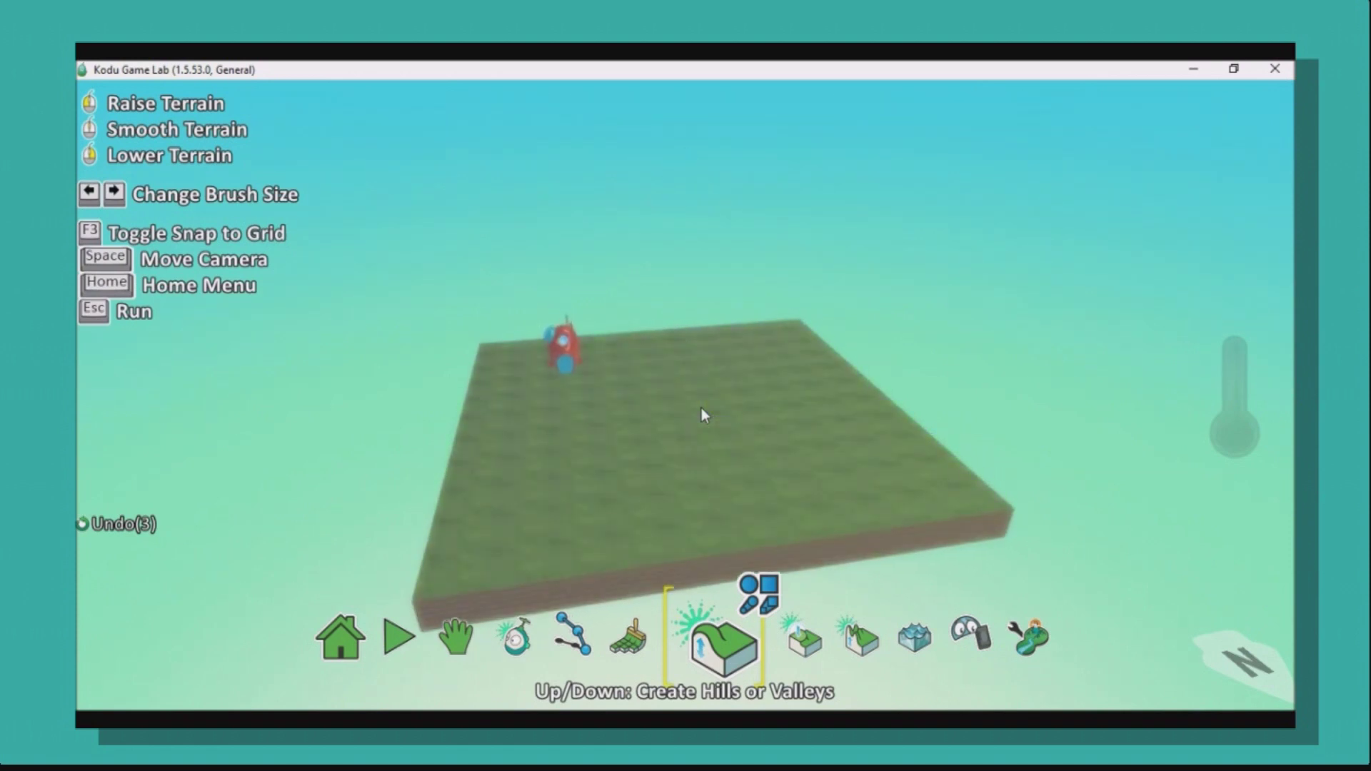
Step: Lower the terrain corner opposite the hut into a basin with the Up/Down tool and the Medium round brush
{"action": "left_click", "coordinate": [765, 590]}
{"action": "key", "text": "Left"}
{"action": "key", "text": "Left"}
{"action": "key", "text": "Left"}
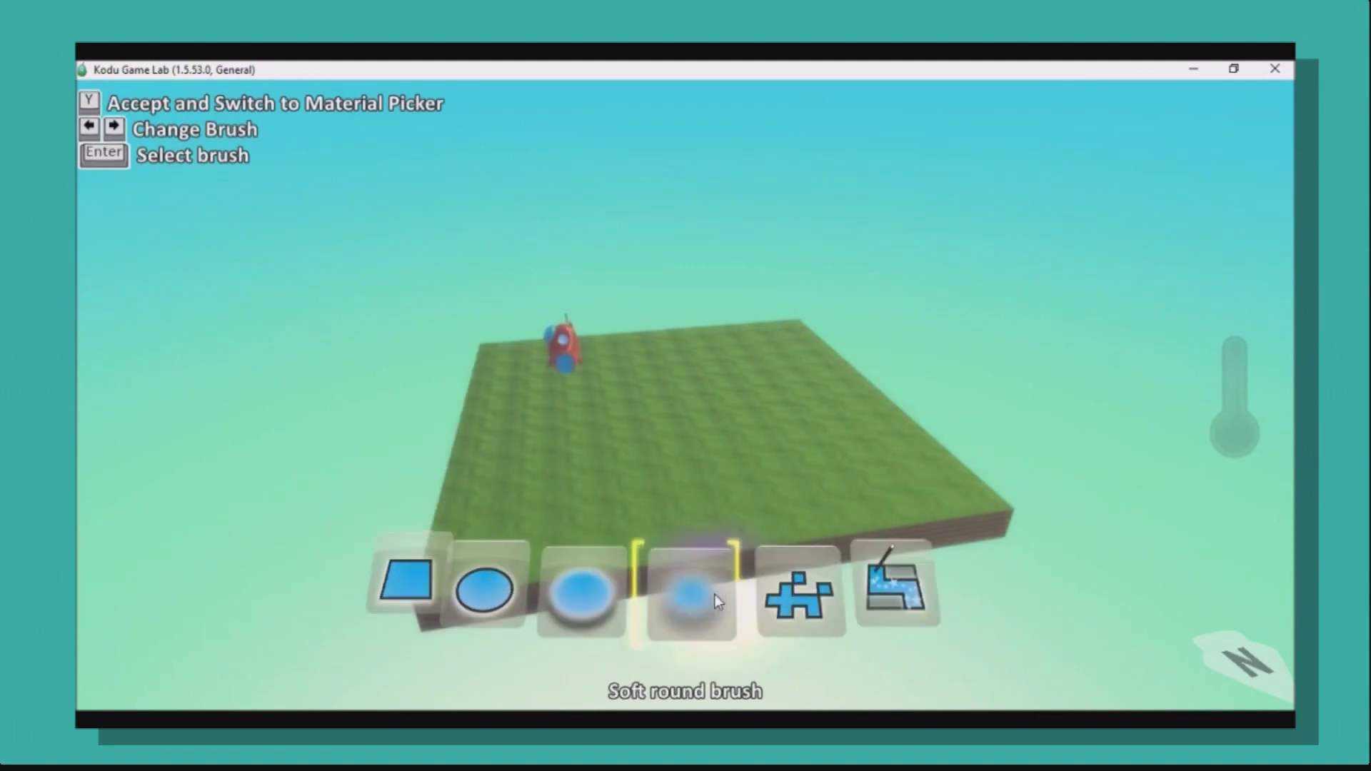
{"action": "left_click", "coordinate": [696, 615]}
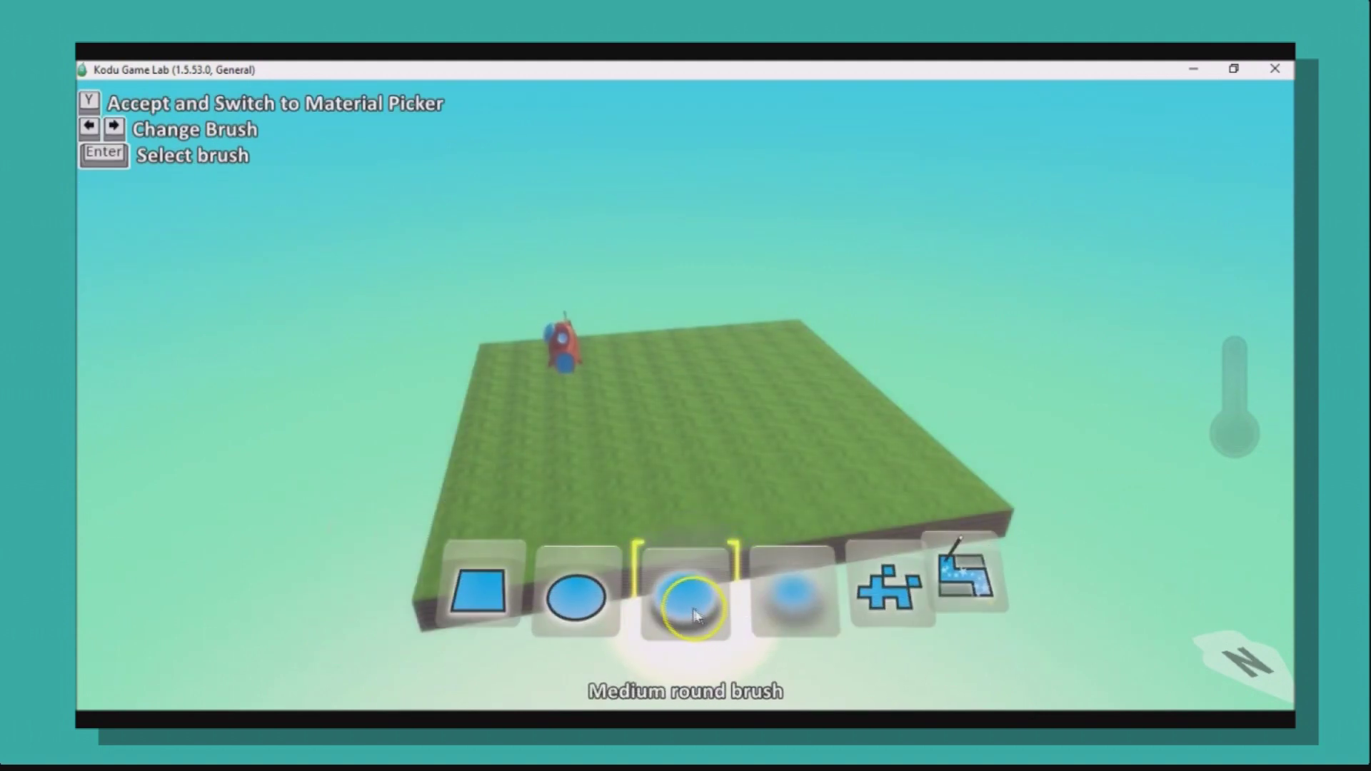
{"action": "key", "text": "space"}
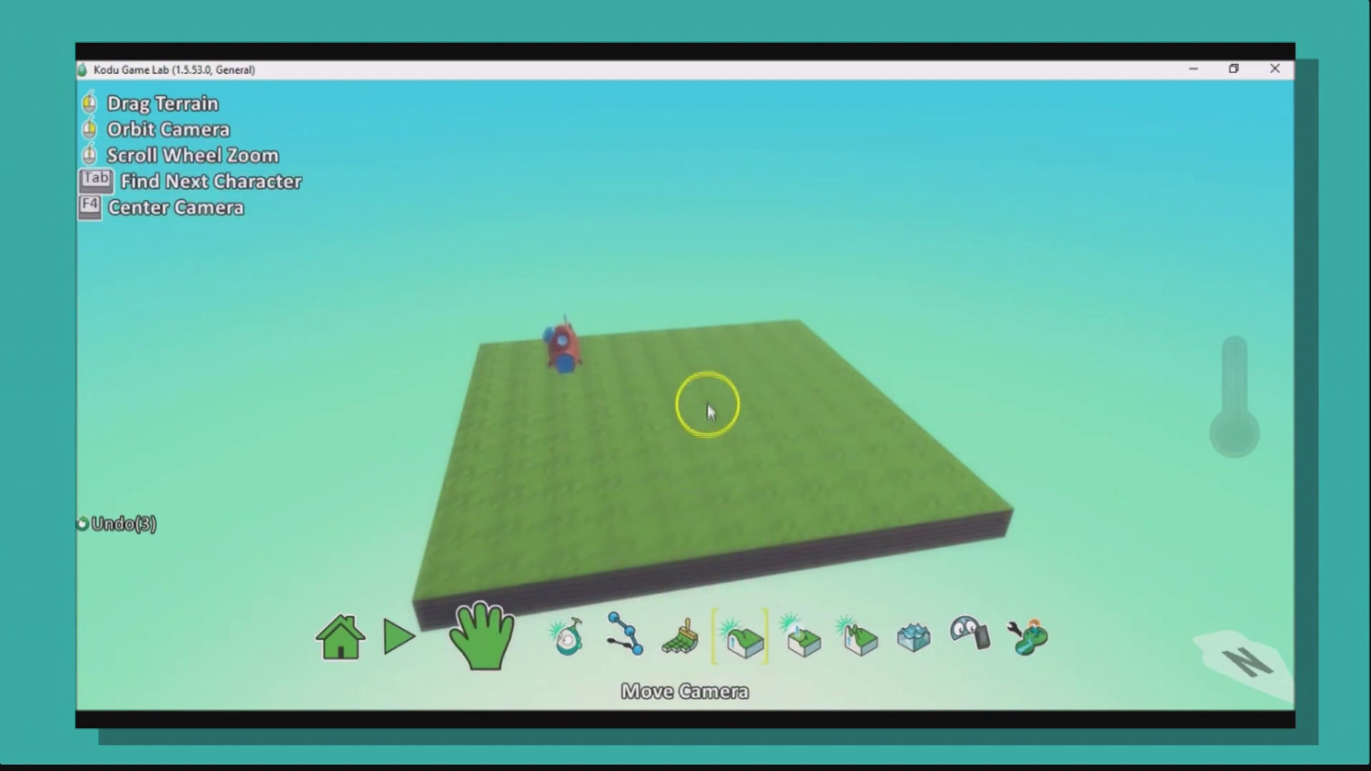
{"action": "right_click_drag", "start_coordinate": [708, 406], "coordinate": [718, 443]}
{"action": "scroll", "coordinate": [721, 436], "scroll_direction": "down", "scroll_amount": 2}
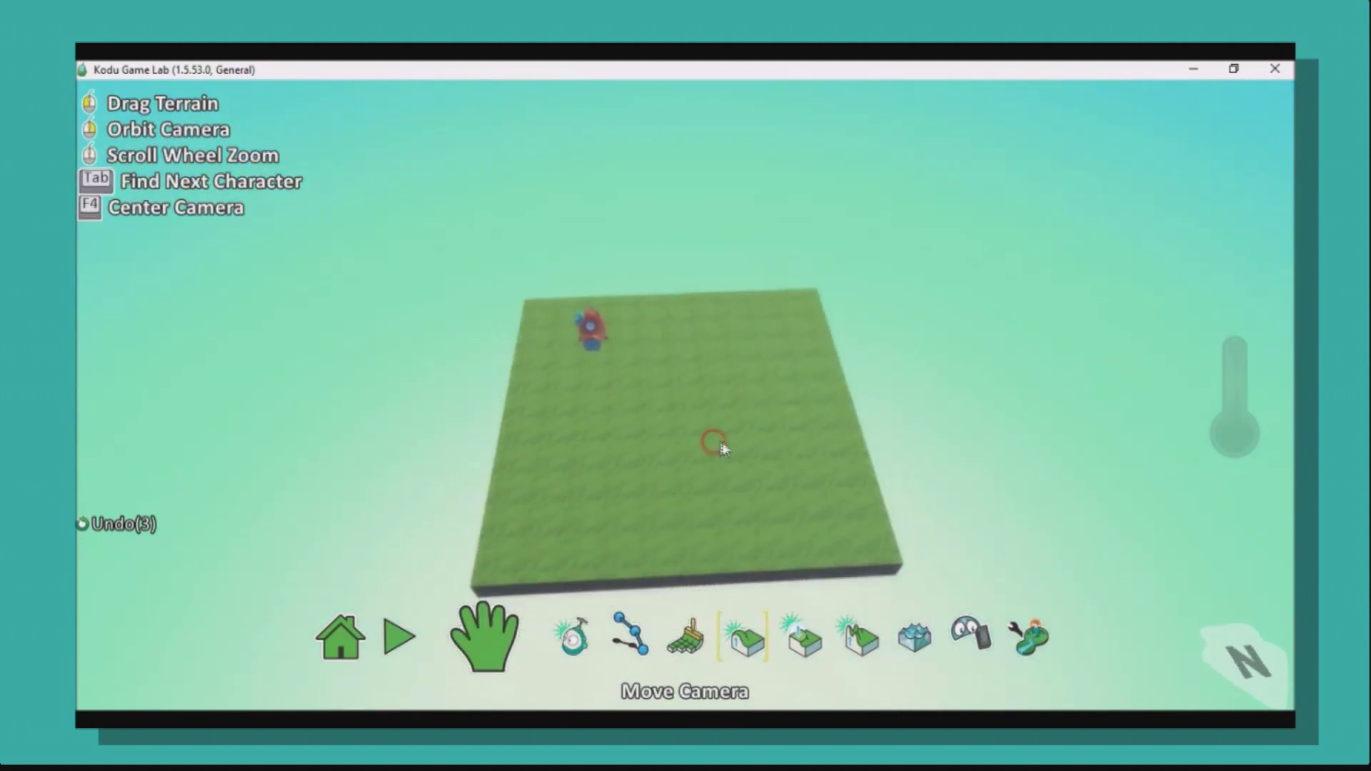
{"action": "scroll", "coordinate": [726, 441], "scroll_direction": "down", "scroll_amount": 1}
{"action": "left_click_drag", "start_coordinate": [727, 448], "coordinate": [739, 393]}
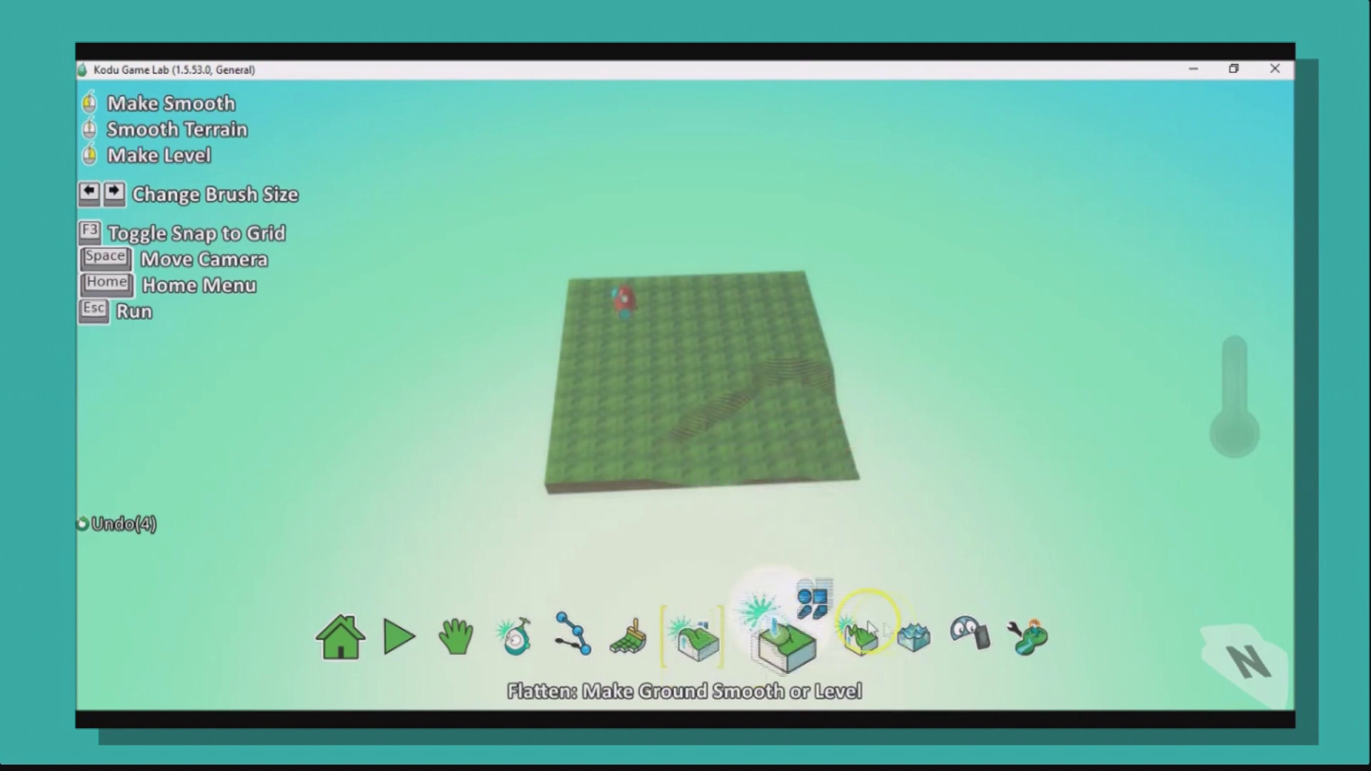
Step: Fill the lowered corner of the terrain with water using the Water Tool
{"action": "key", "text": "space"}
{"action": "scroll", "coordinate": [795, 438], "scroll_direction": "up", "scroll_amount": 5}
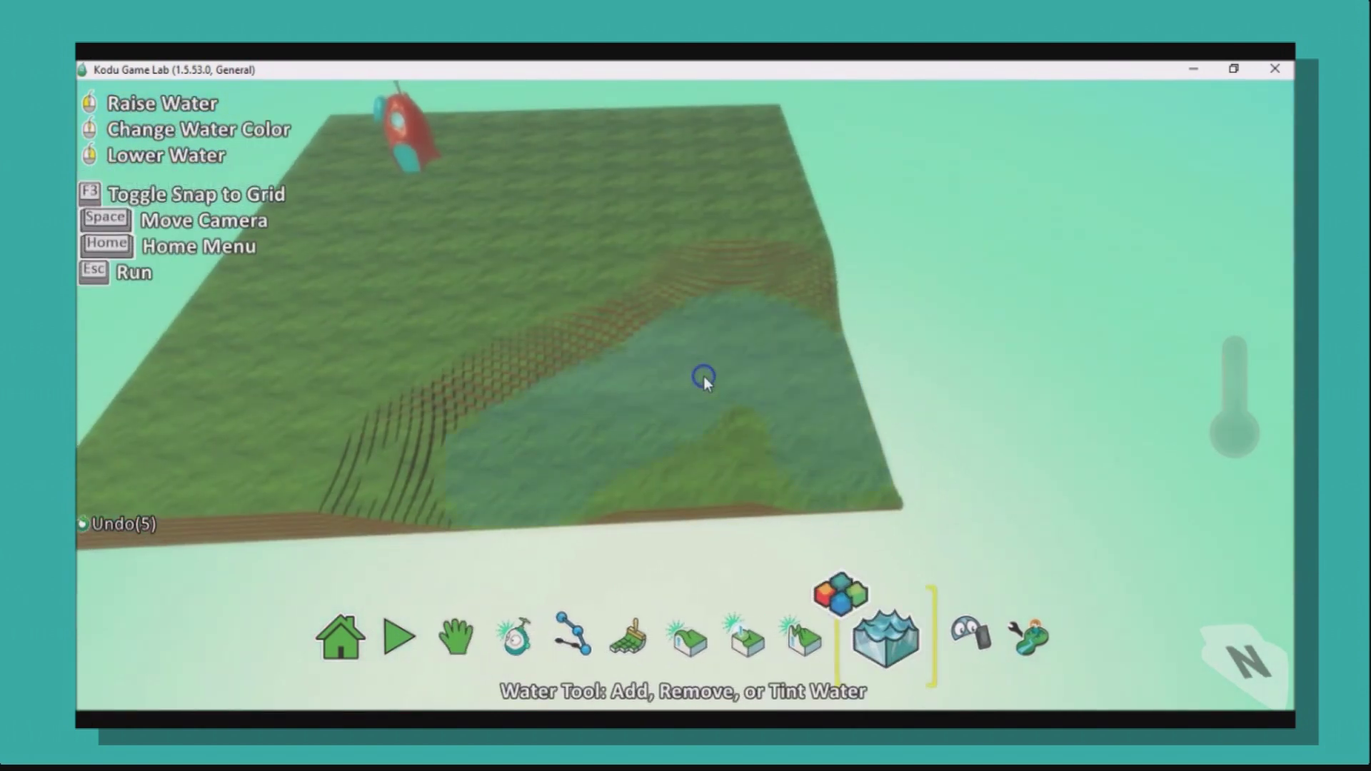
{"action": "left_click_drag", "start_coordinate": [701, 436], "coordinate": [718, 489]}
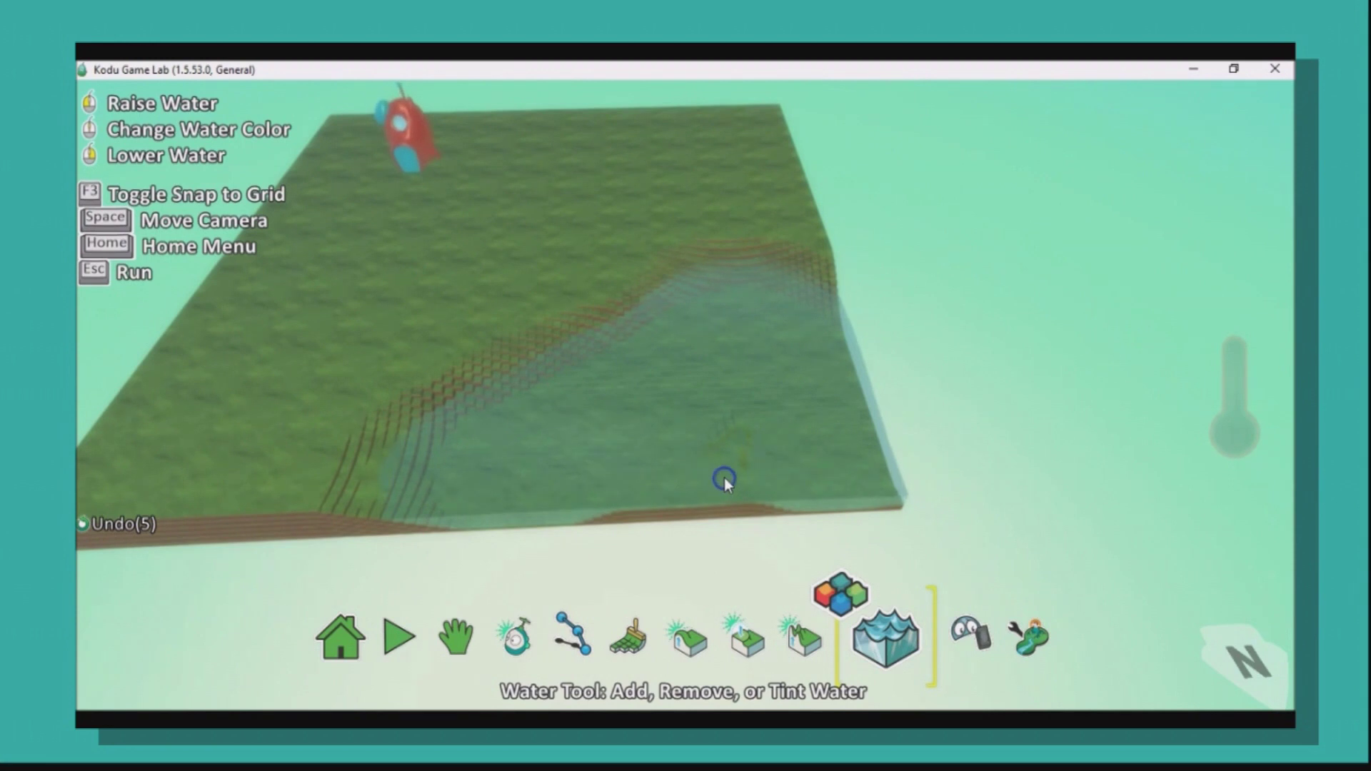
Step: Paint a winding path of ground material 14 across the grass, passing in front of the hut, with the Ground Brush
{"action": "key", "text": "space"}
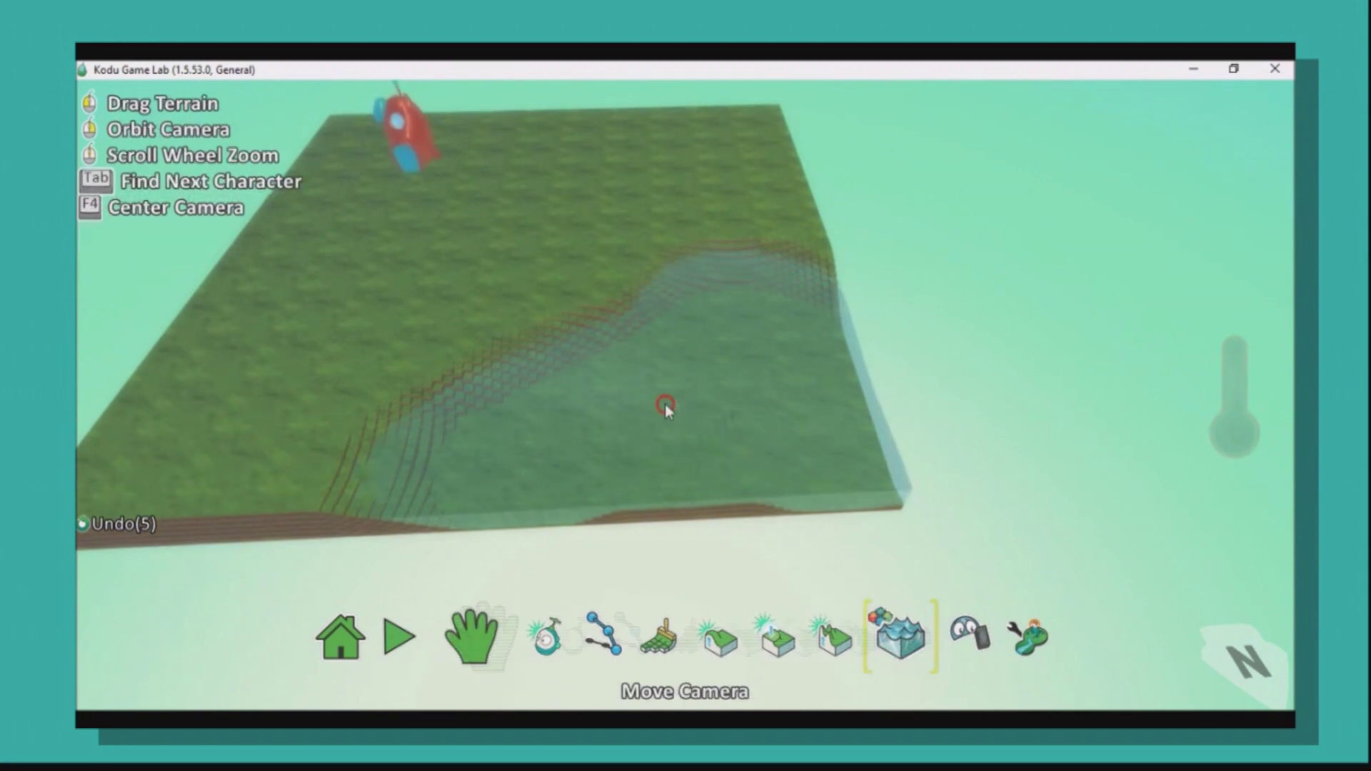
{"action": "right_click_drag", "start_coordinate": [664, 401], "coordinate": [624, 346]}
{"action": "left_click_drag", "start_coordinate": [624, 346], "coordinate": [679, 307]}
{"action": "scroll", "coordinate": [605, 341], "scroll_direction": "up", "scroll_amount": 3}
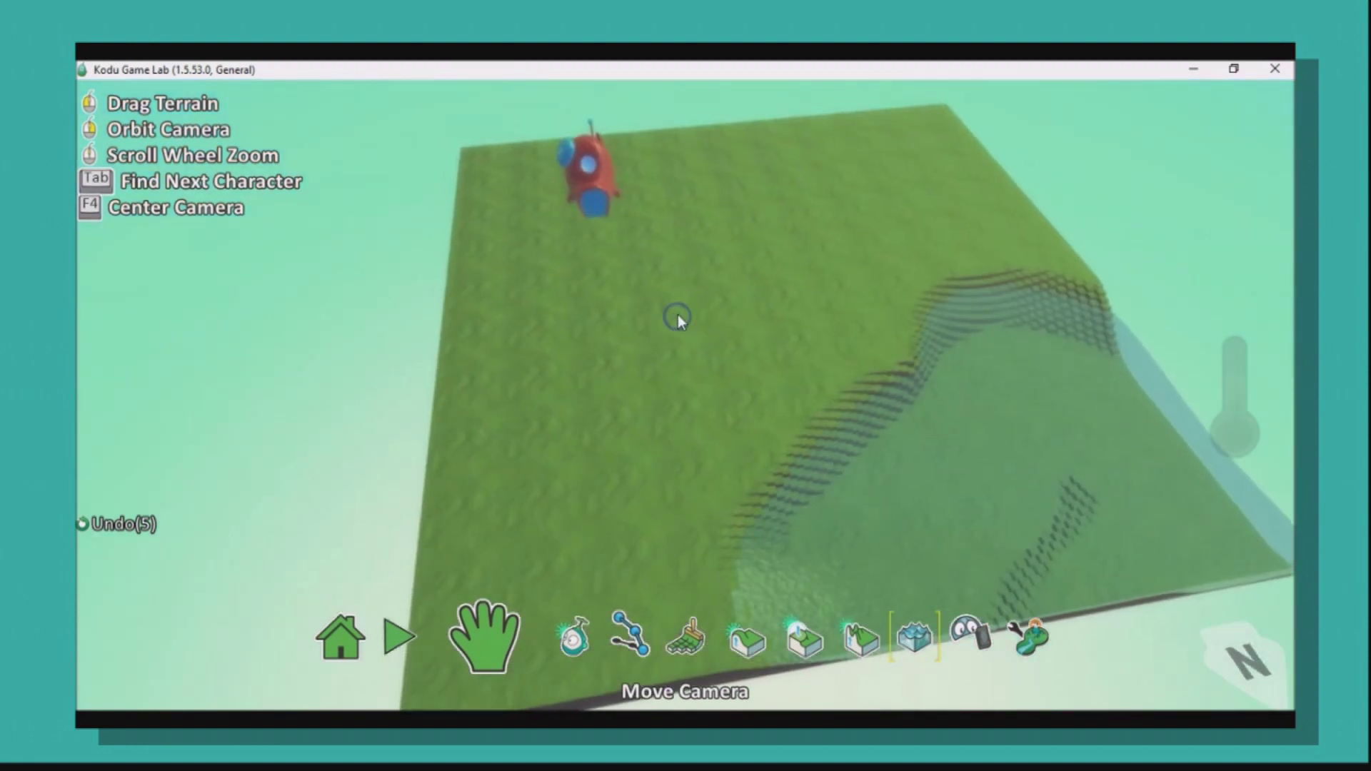
{"action": "scroll", "coordinate": [679, 314], "scroll_direction": "down", "scroll_amount": 3}
{"action": "left_click_drag", "start_coordinate": [708, 309], "coordinate": [695, 310]}
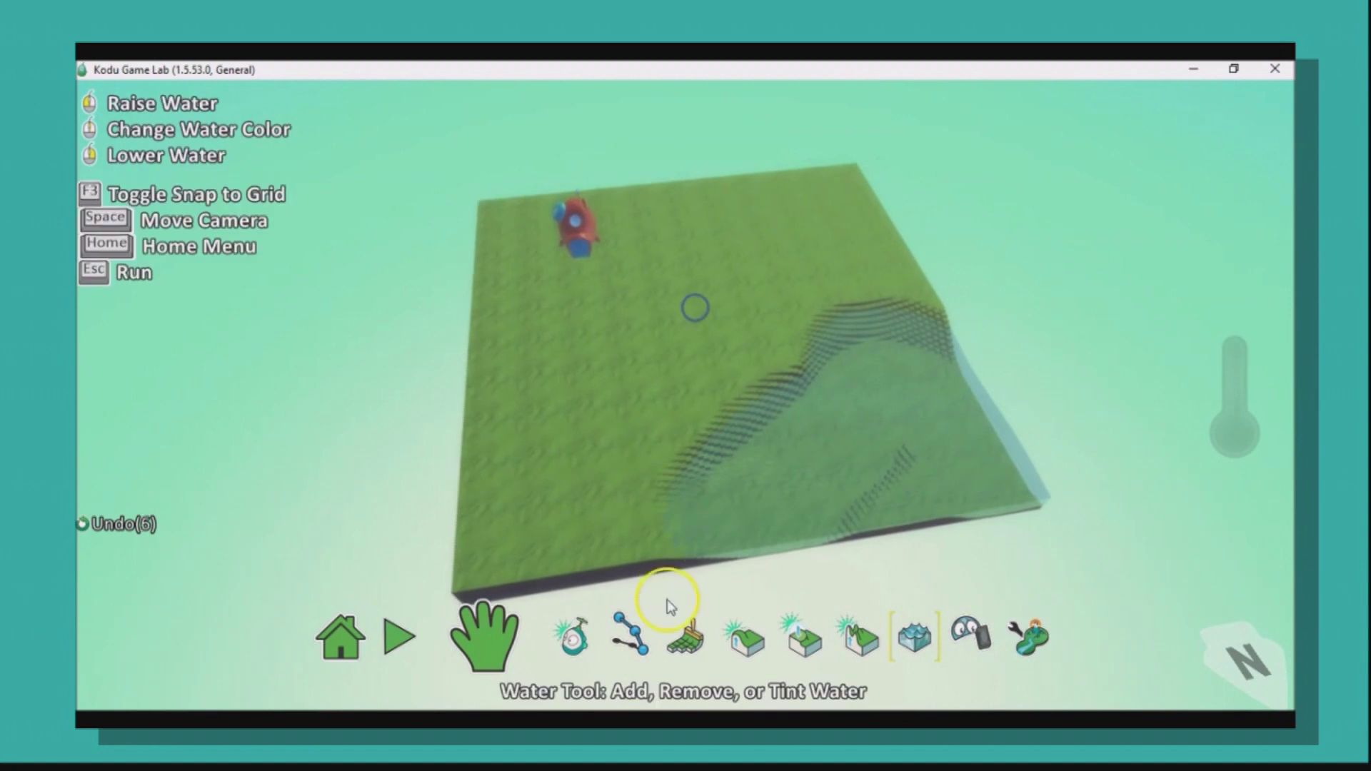
{"action": "left_click", "coordinate": [642, 647]}
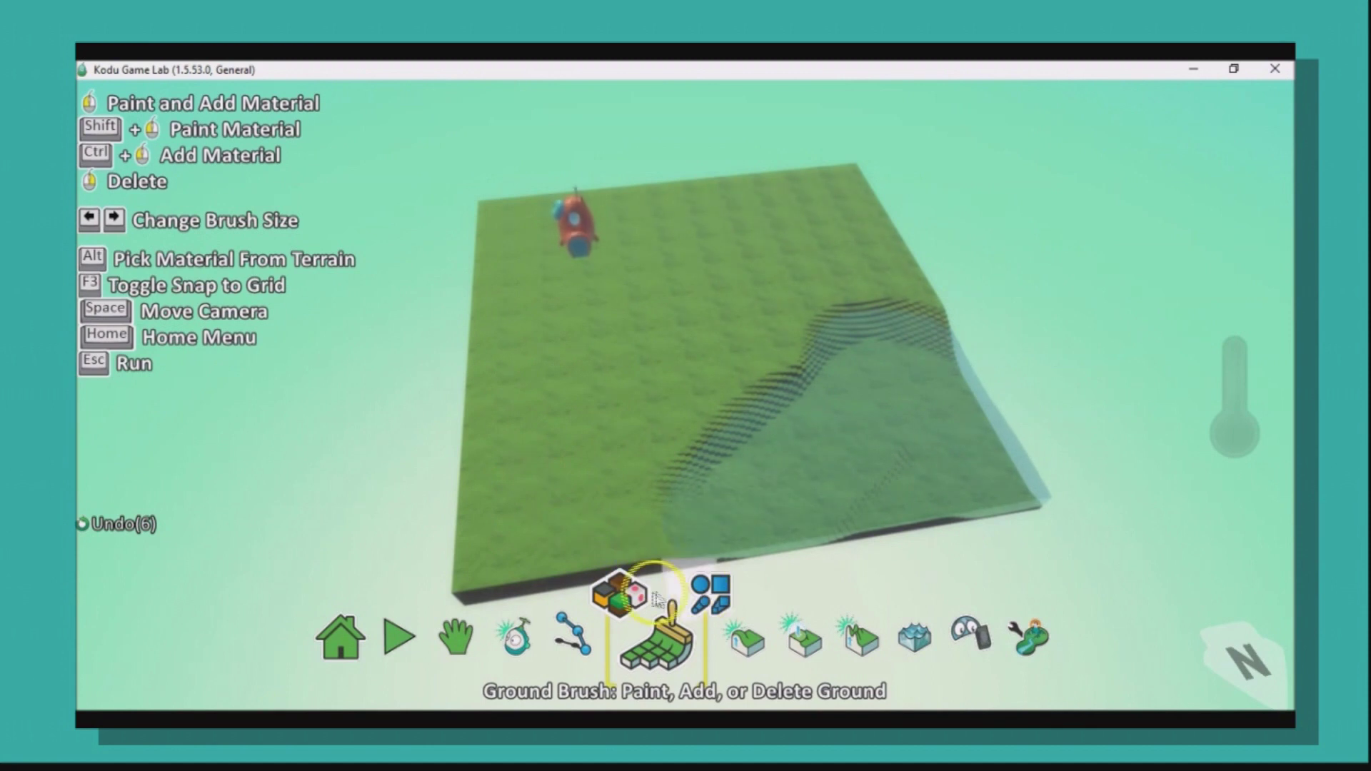
{"action": "left_click", "coordinate": [623, 591]}
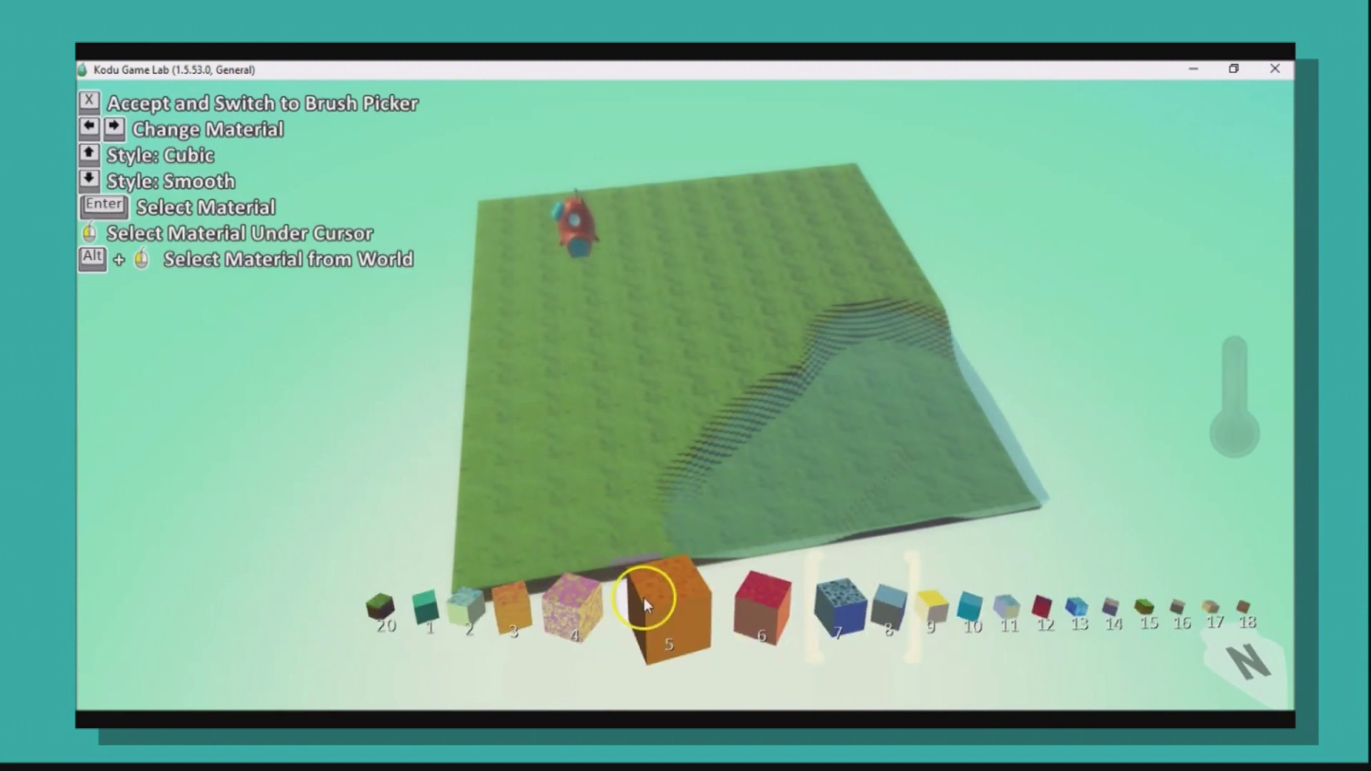
{"action": "left_click", "coordinate": [602, 613]}
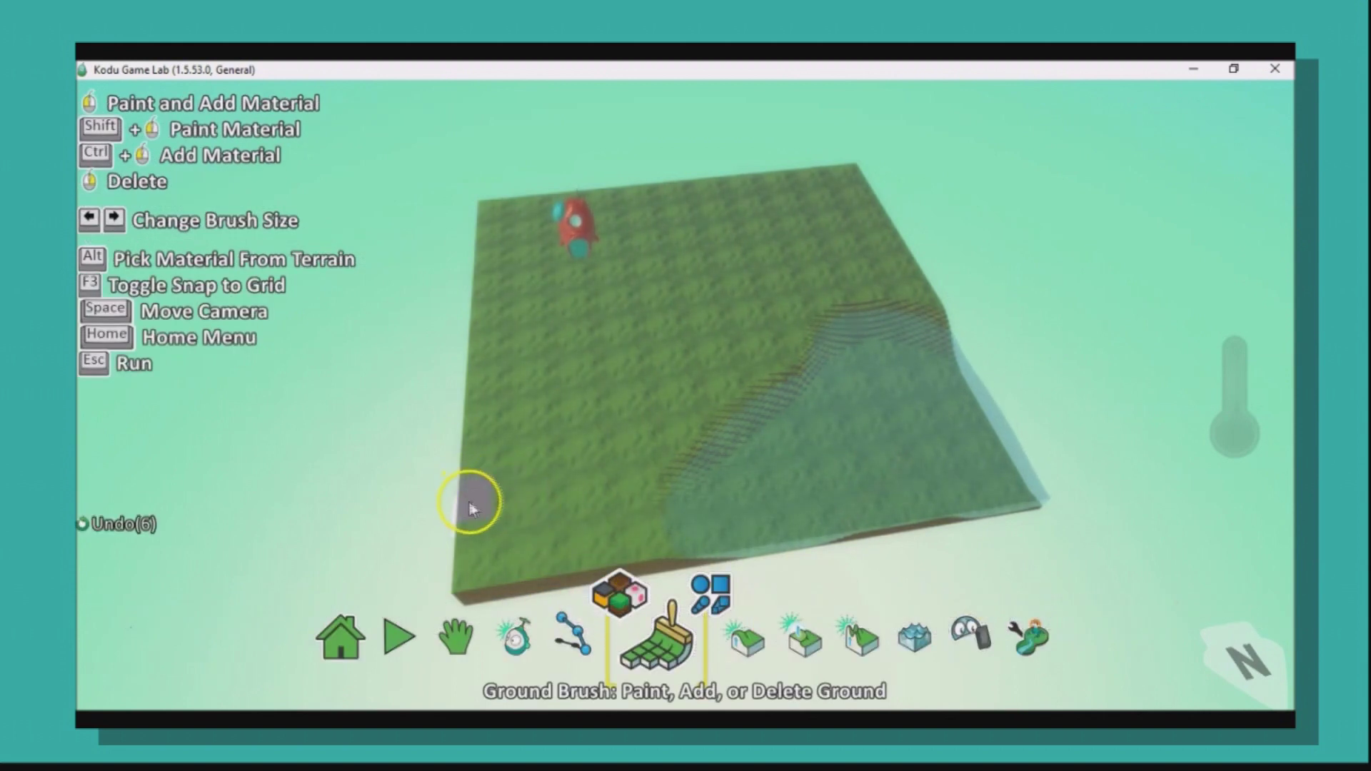
{"action": "left_click", "coordinate": [483, 527]}
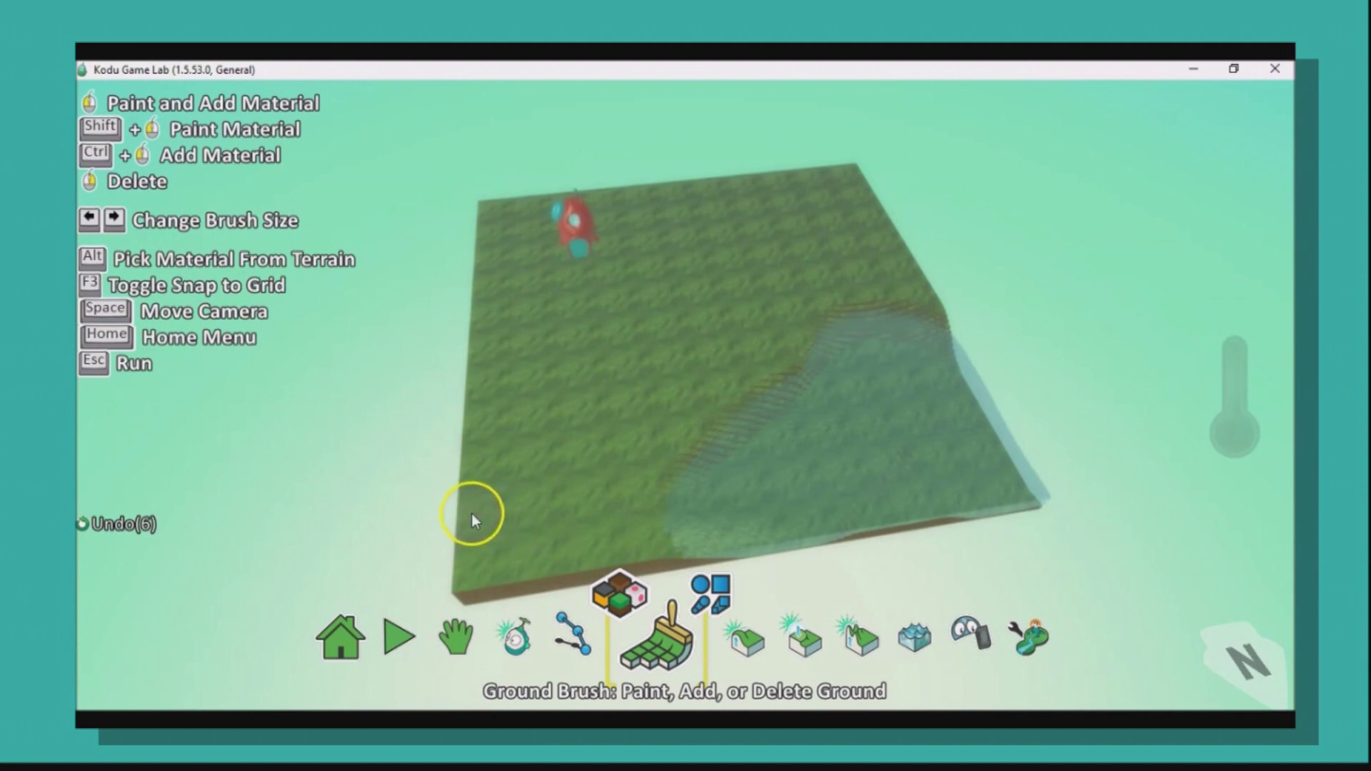
{"action": "left_click_drag", "start_coordinate": [471, 513], "coordinate": [539, 461]}
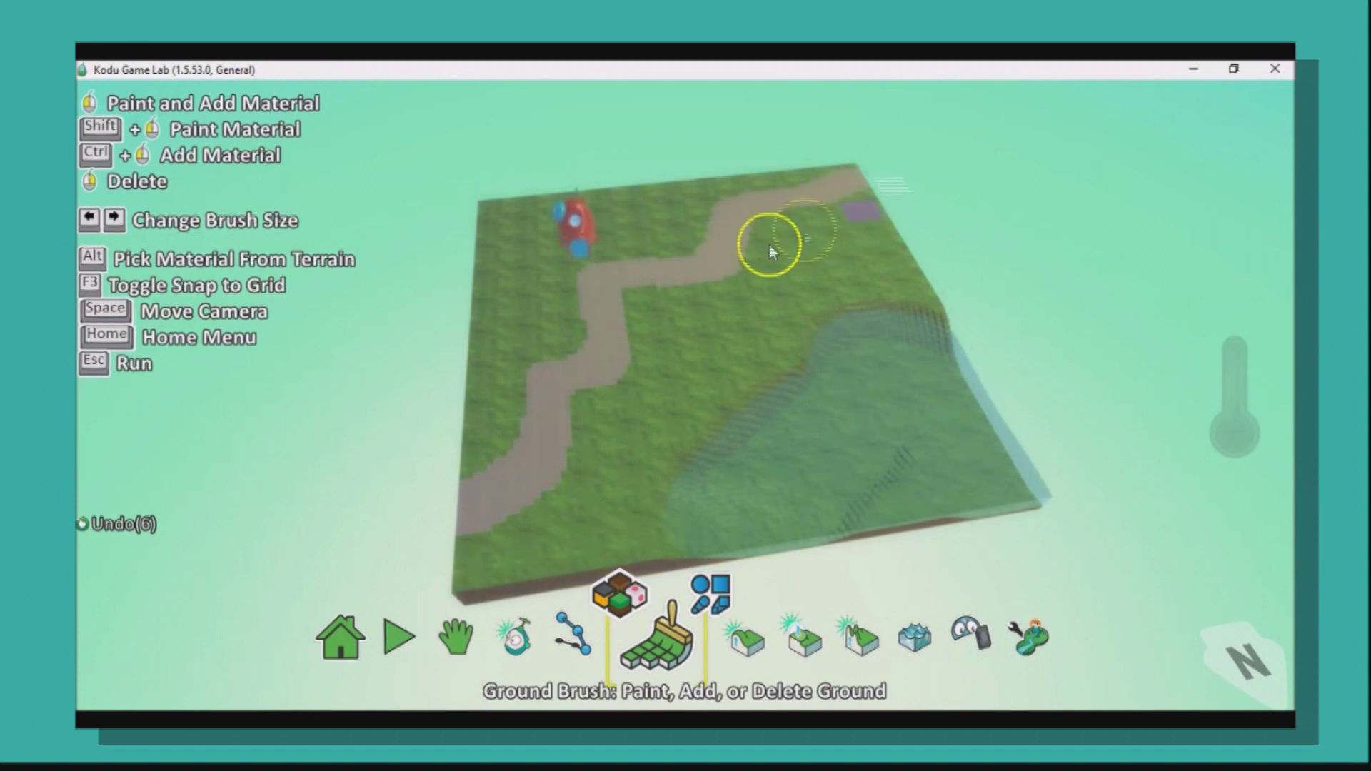
Step: Move the red hut farther from the path towards the terrain's edge and rotate it
{"action": "key", "text": "space"}
{"action": "left_click_drag", "start_coordinate": [705, 258], "coordinate": [686, 378]}
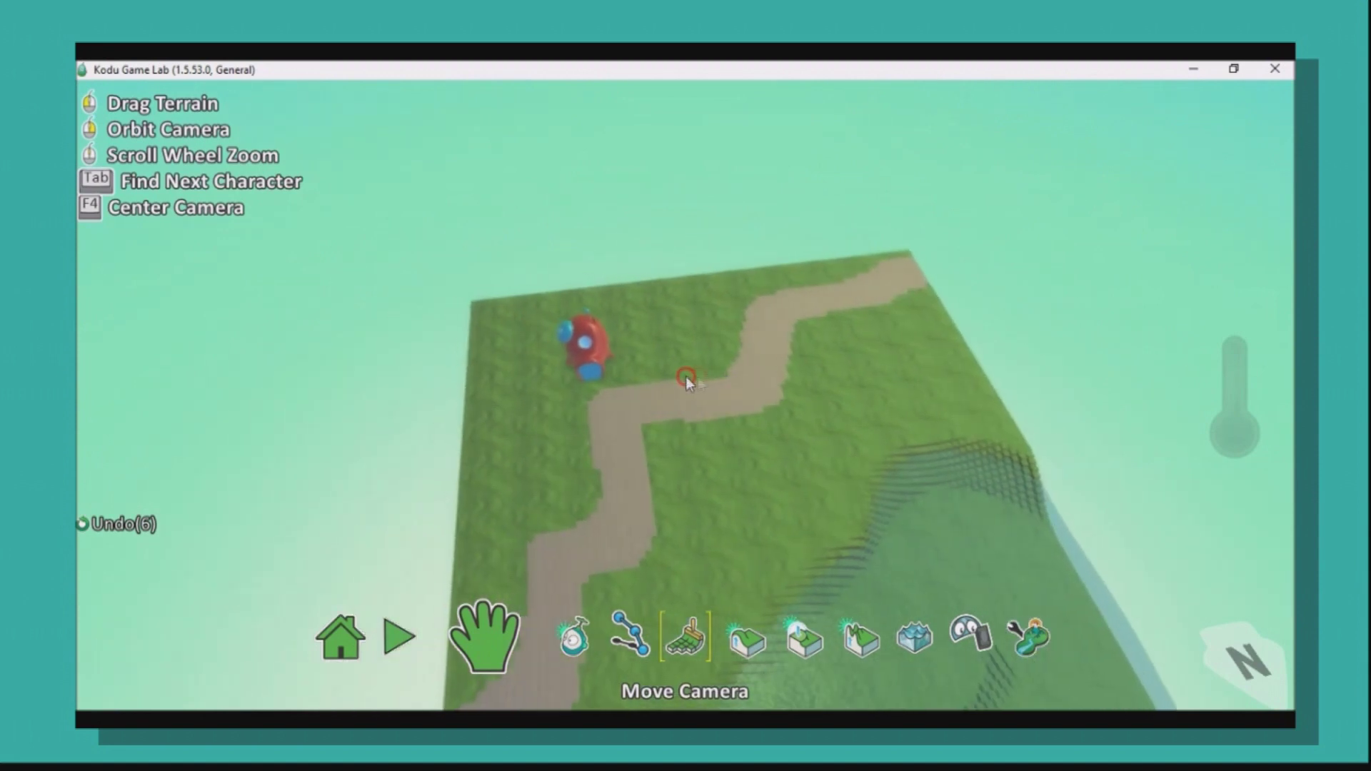
{"action": "right_click_drag", "start_coordinate": [686, 379], "coordinate": [643, 389]}
{"action": "left_click_drag", "start_coordinate": [642, 389], "coordinate": [701, 407]}
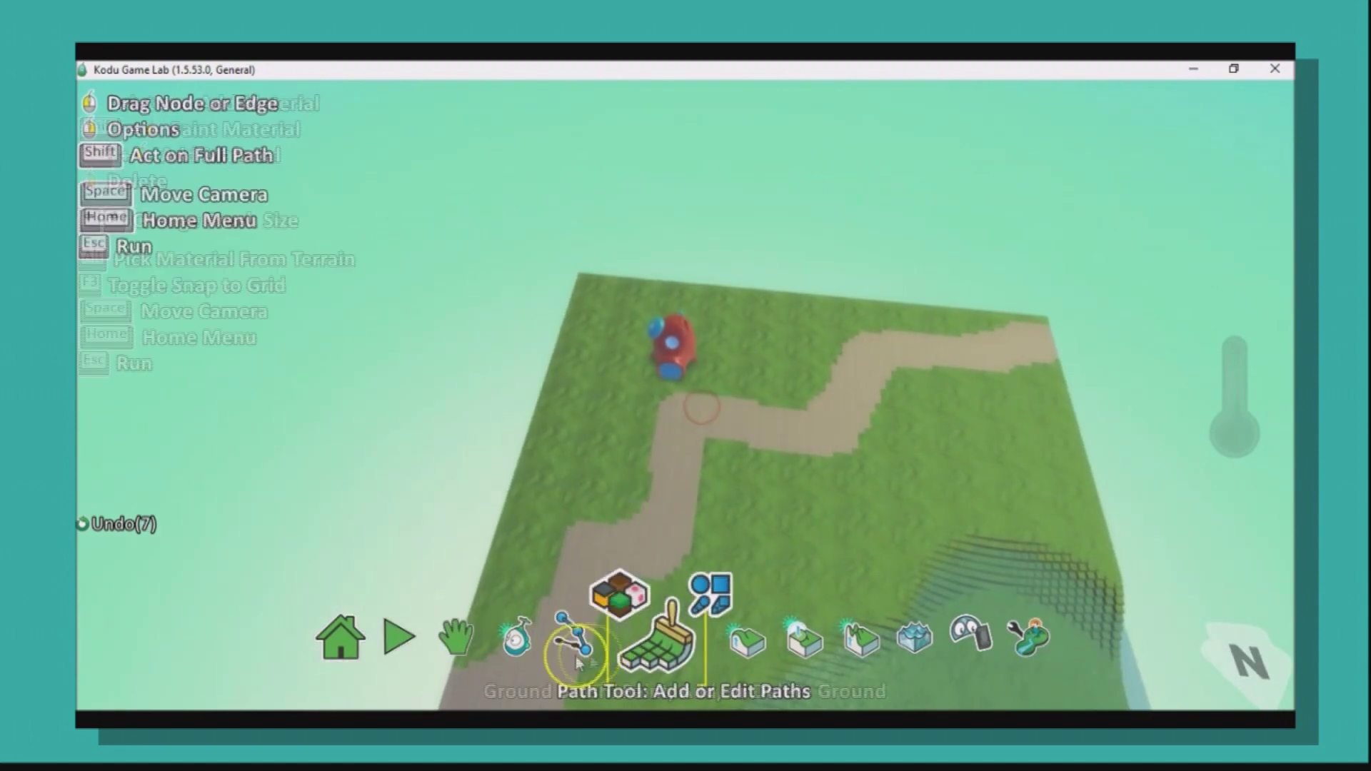
{"action": "left_click", "coordinate": [517, 639]}
{"action": "left_click", "coordinate": [679, 336]}
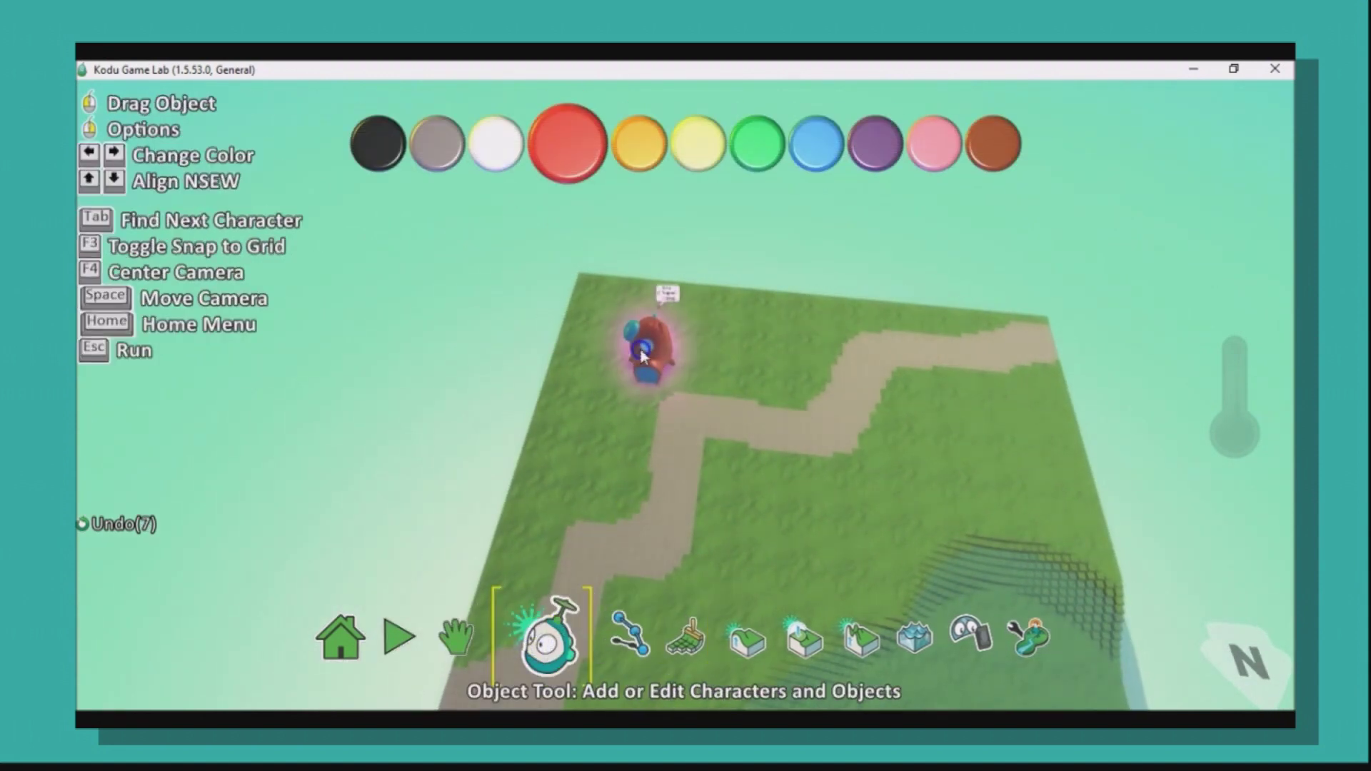
{"action": "right_click", "coordinate": [630, 361]}
{"action": "left_click", "coordinate": [711, 497]}
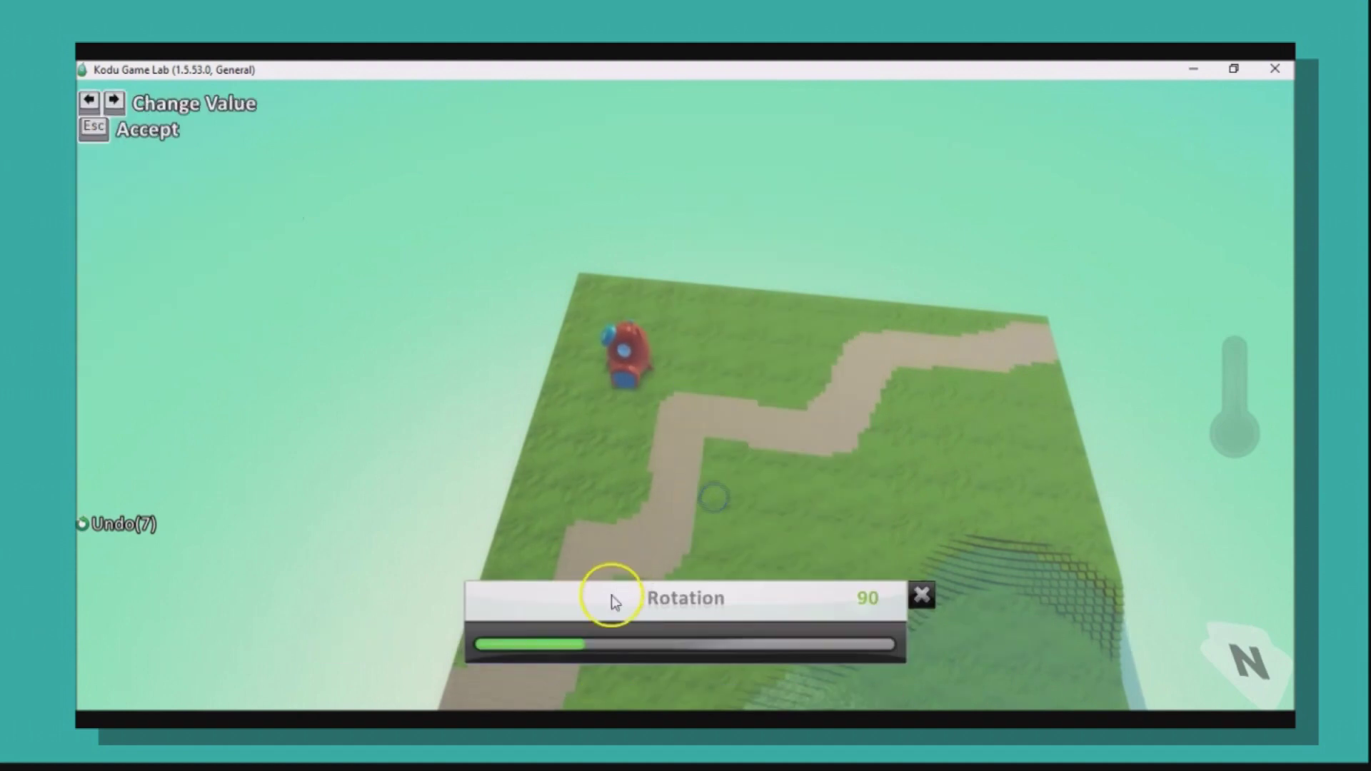
{"action": "key", "text": "Escape"}
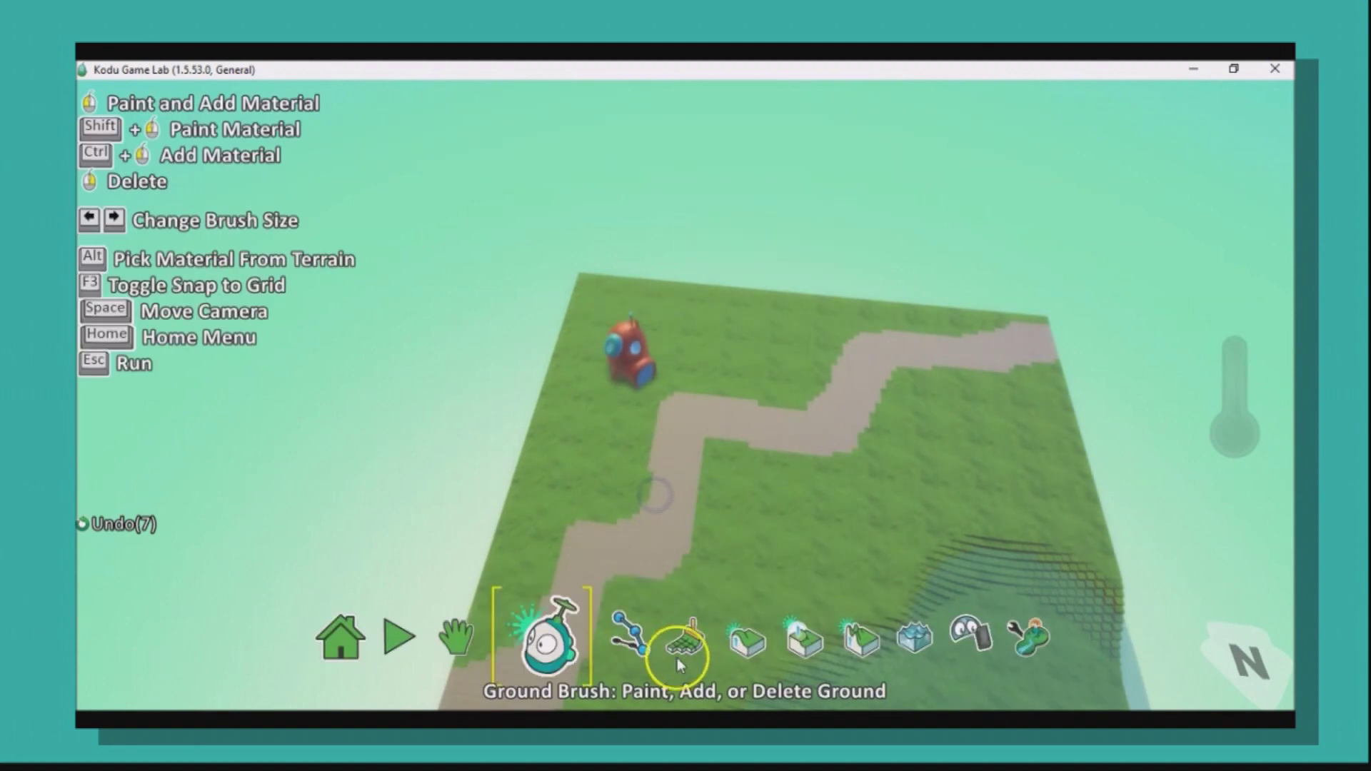
Step: Paint patches of brown ground material around the hut with the Ground Brush
{"action": "left_click", "coordinate": [632, 604]}
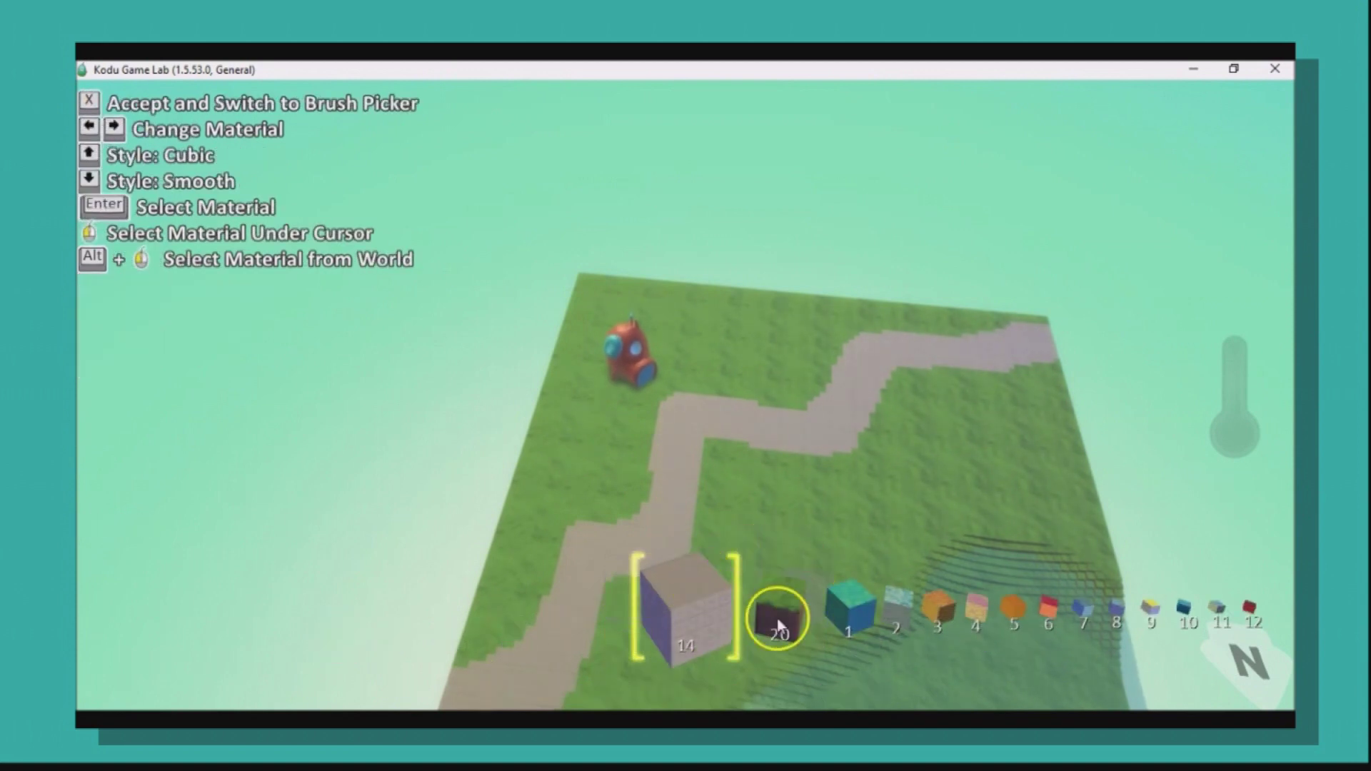
{"action": "key", "text": "Right"}
{"action": "key", "text": "Right"}
{"action": "key", "text": "Right"}
{"action": "key", "text": "Right"}
{"action": "key", "text": "Right"}
{"action": "key", "text": "Right"}
{"action": "key", "text": "Right"}
{"action": "key", "text": "Right"}
{"action": "key", "text": "Right"}
{"action": "key", "text": "Right"}
{"action": "key", "text": "Right"}
{"action": "key", "text": "Right"}
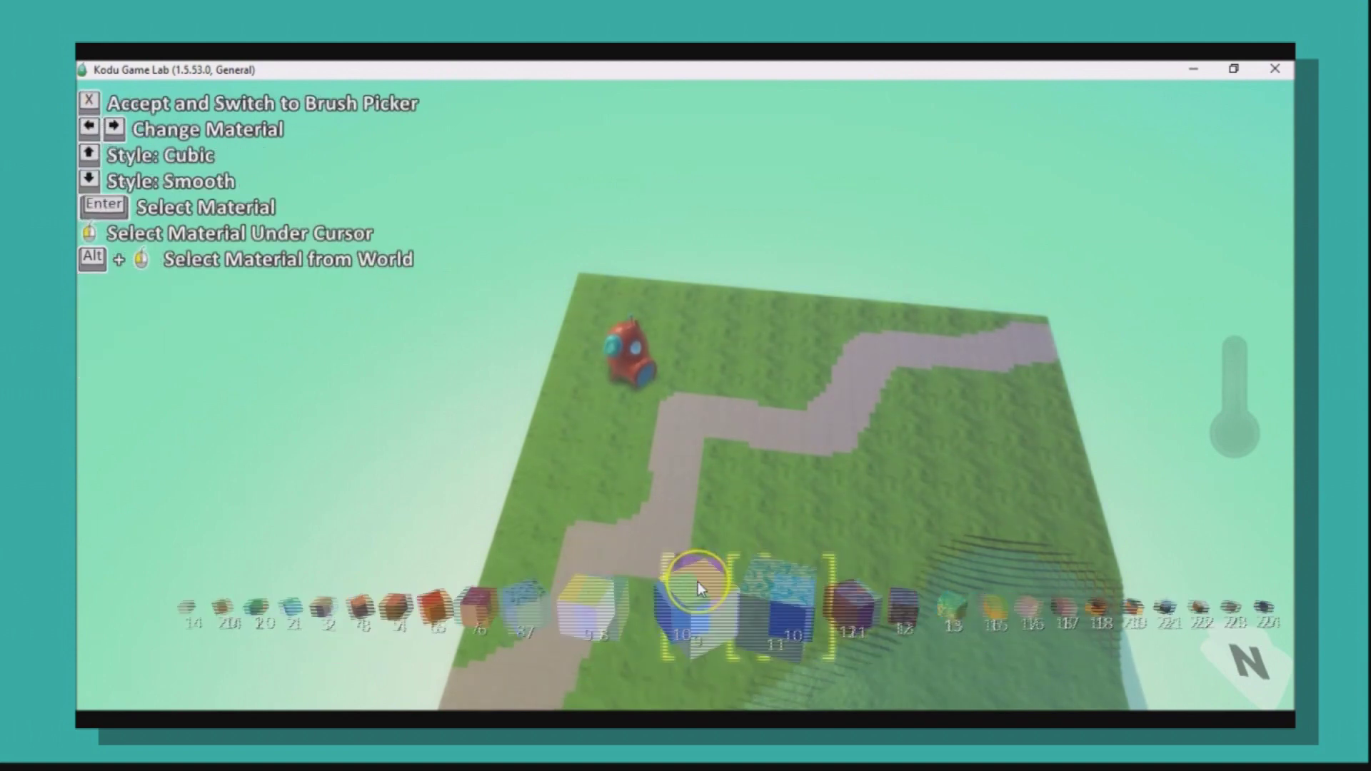
{"action": "scroll", "coordinate": [697, 582], "scroll_direction": "down", "scroll_amount": 5}
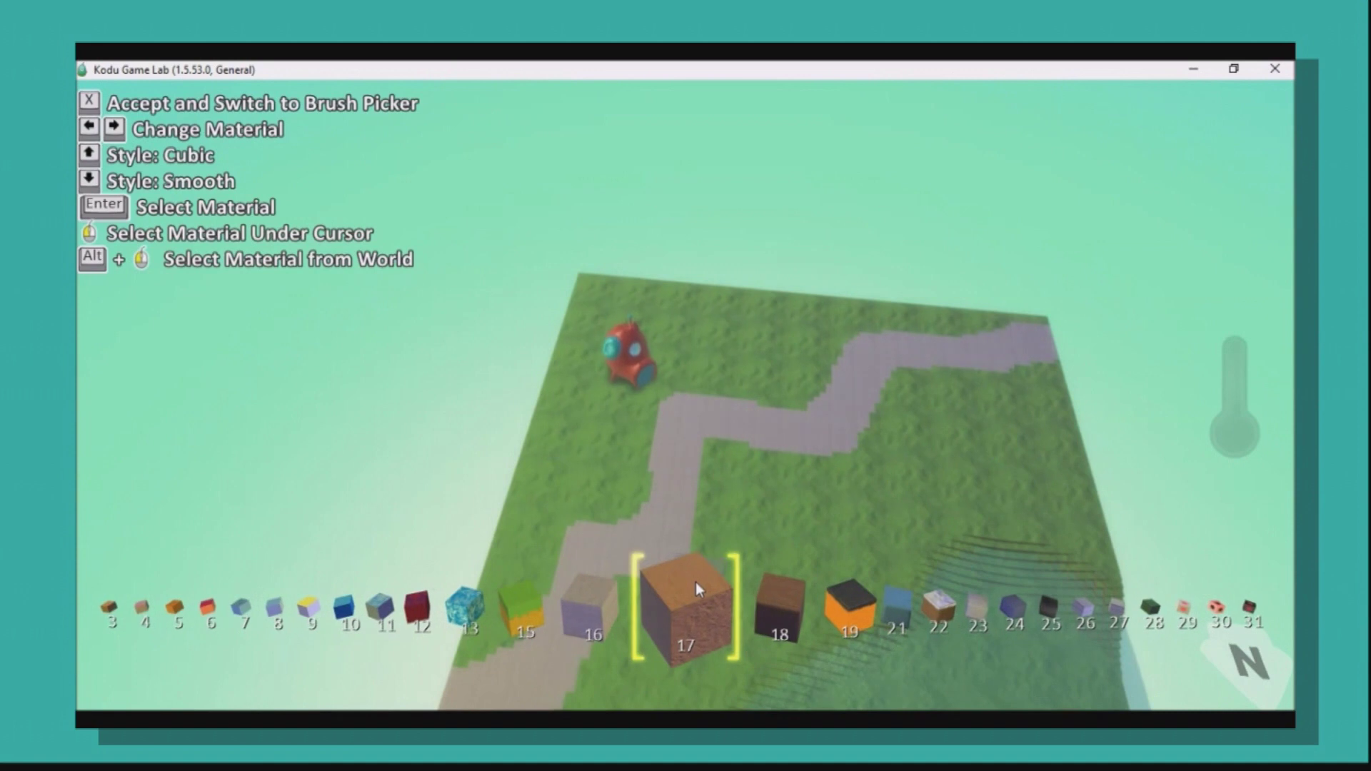
{"action": "scroll", "coordinate": [695, 581], "scroll_direction": "down", "scroll_amount": 1}
{"action": "left_click", "coordinate": [687, 585]}
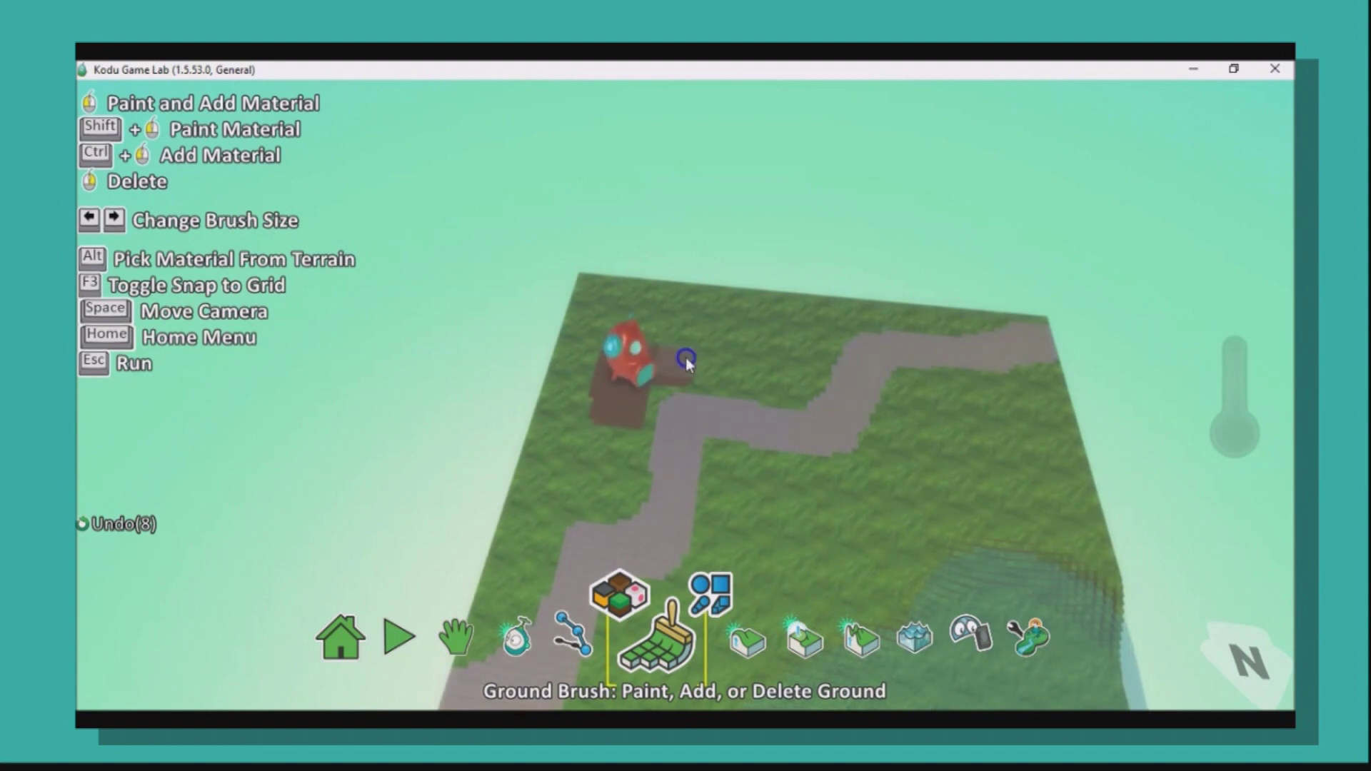
Step: Add a round green tree on the grass between the hut and the near stretch of the path
{"action": "scroll", "coordinate": [752, 378], "scroll_direction": "down", "scroll_amount": 3}
{"action": "left_click", "coordinate": [527, 640]}
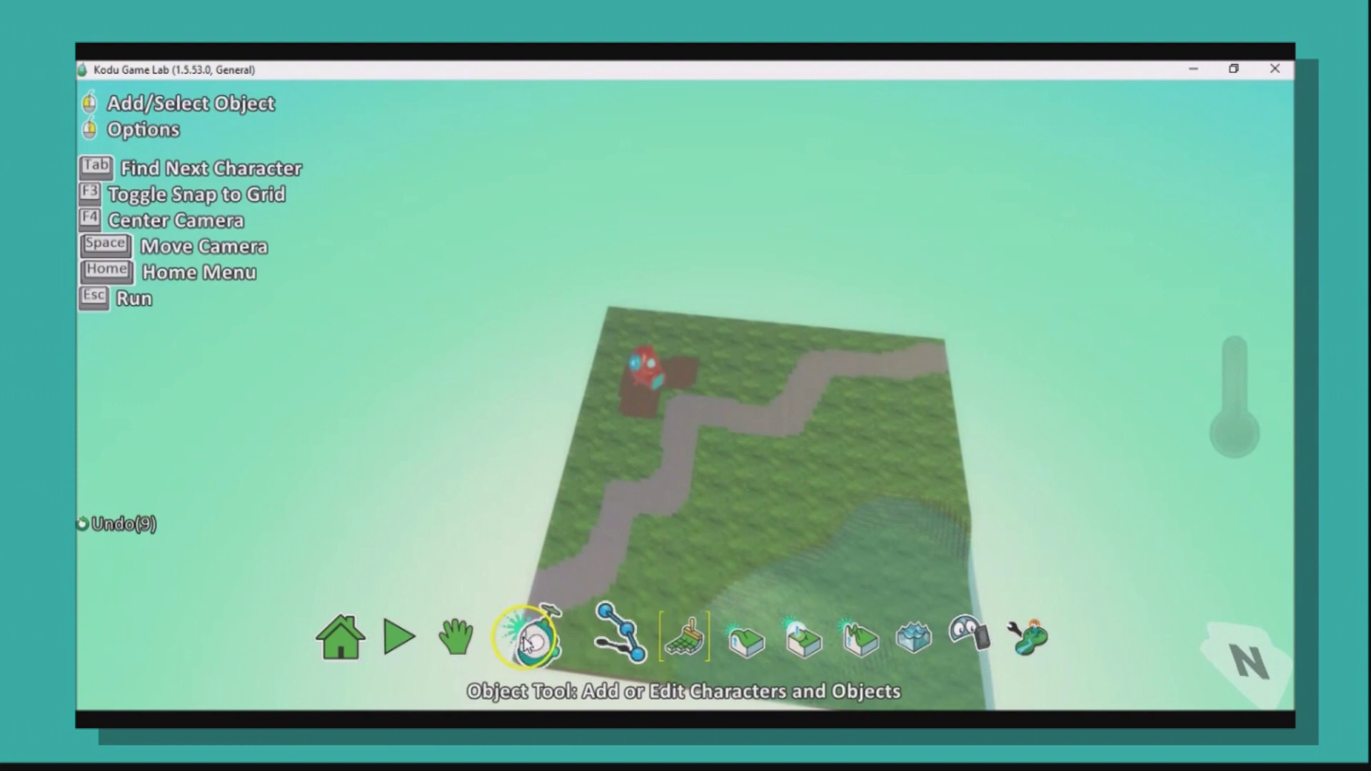
{"action": "right_click", "coordinate": [610, 446]}
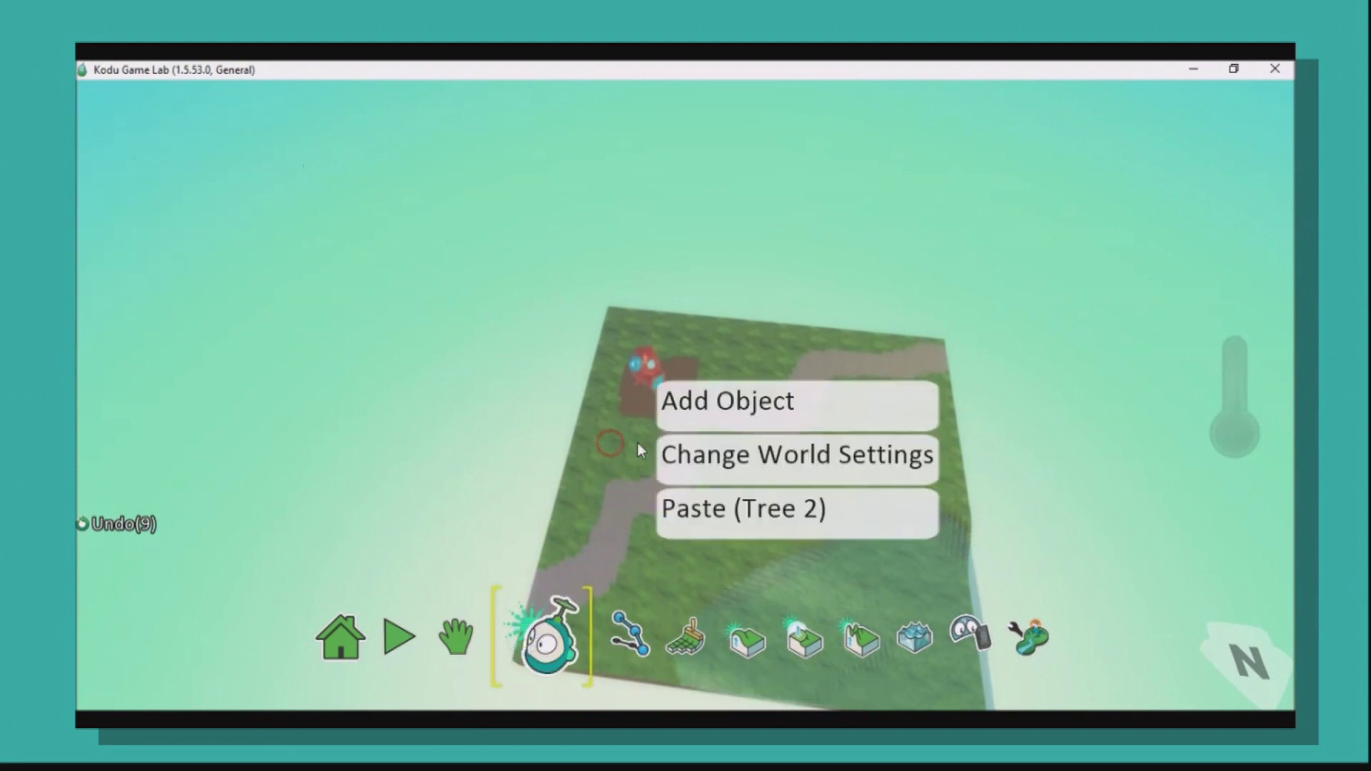
{"action": "left_click", "coordinate": [715, 409]}
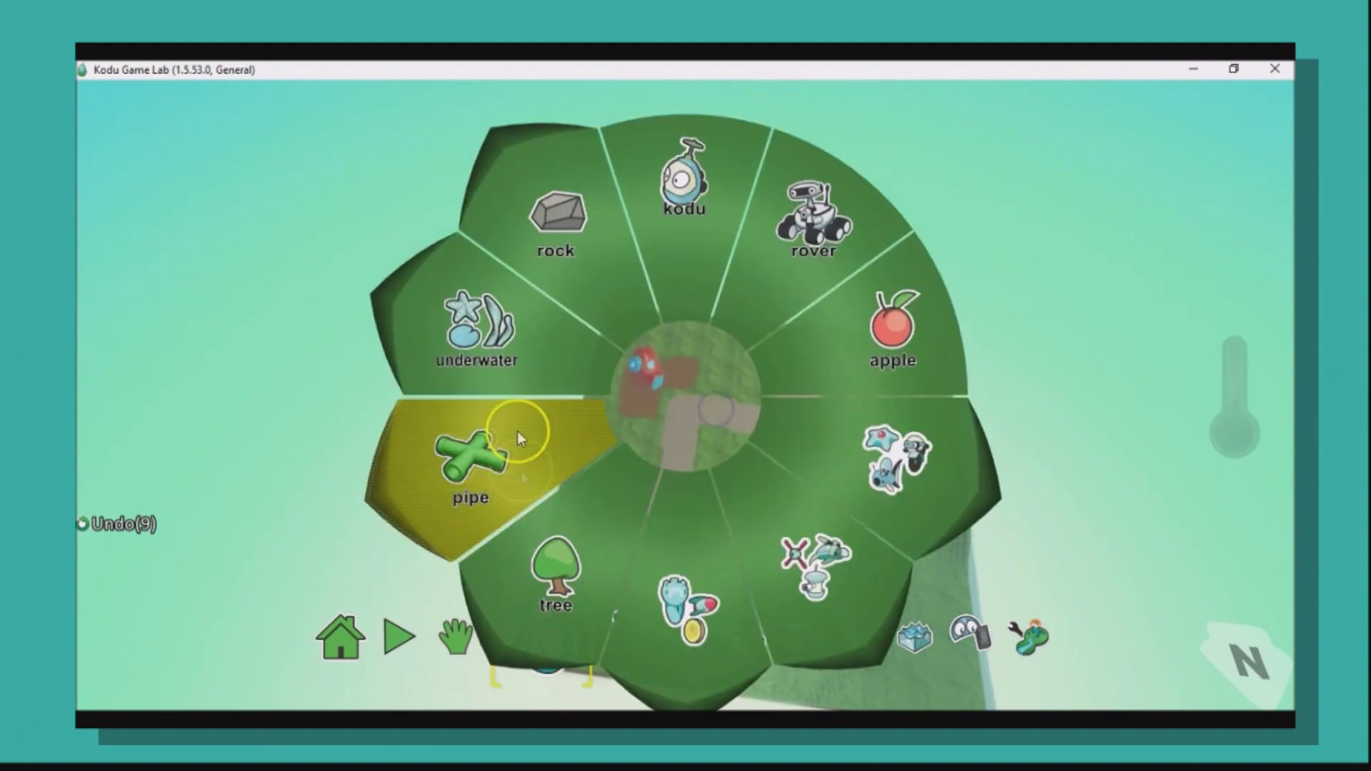
{"action": "left_click", "coordinate": [624, 465]}
{"action": "left_click", "coordinate": [616, 464]}
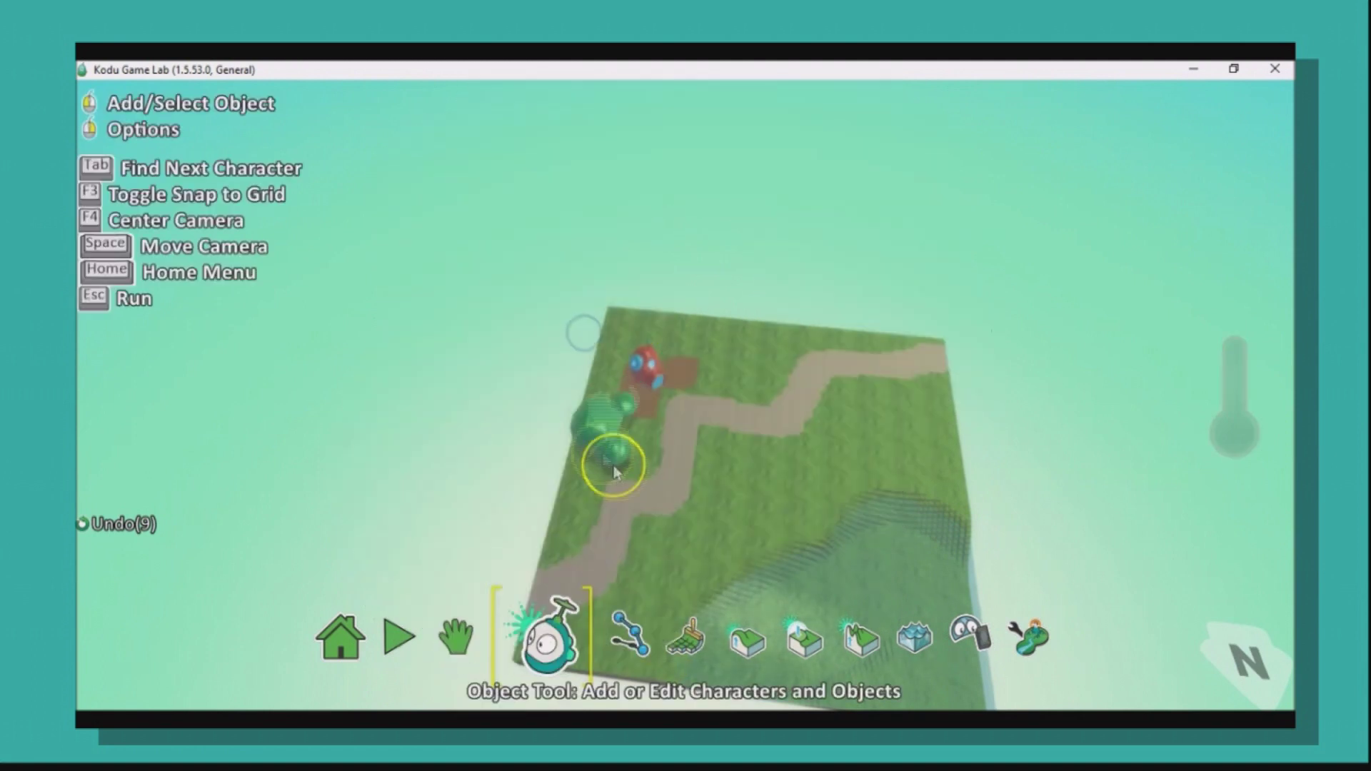
Step: Copy the green tree and paste four copies: behind the hut, at the path's far end, and two between path and water
{"action": "right_click", "coordinate": [606, 444]}
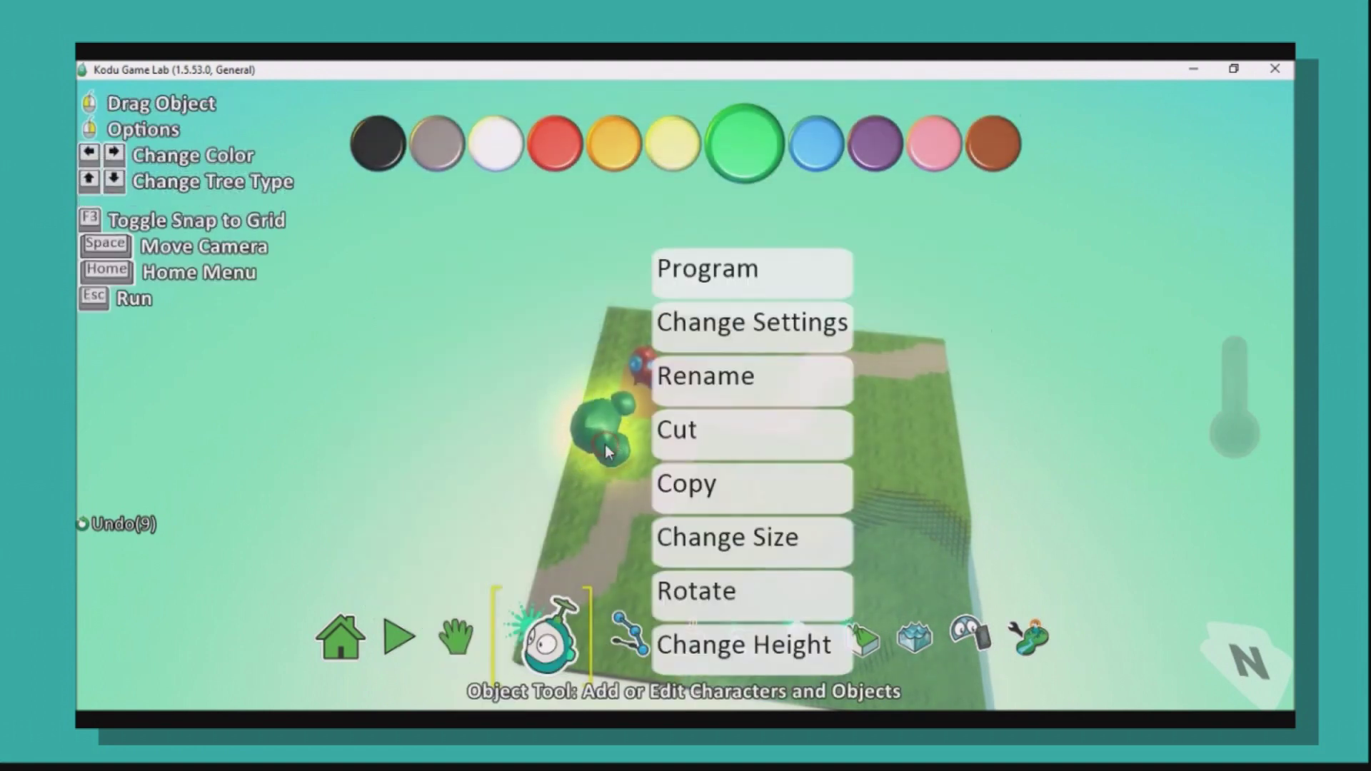
{"action": "left_click", "coordinate": [698, 485]}
{"action": "right_click", "coordinate": [751, 351]}
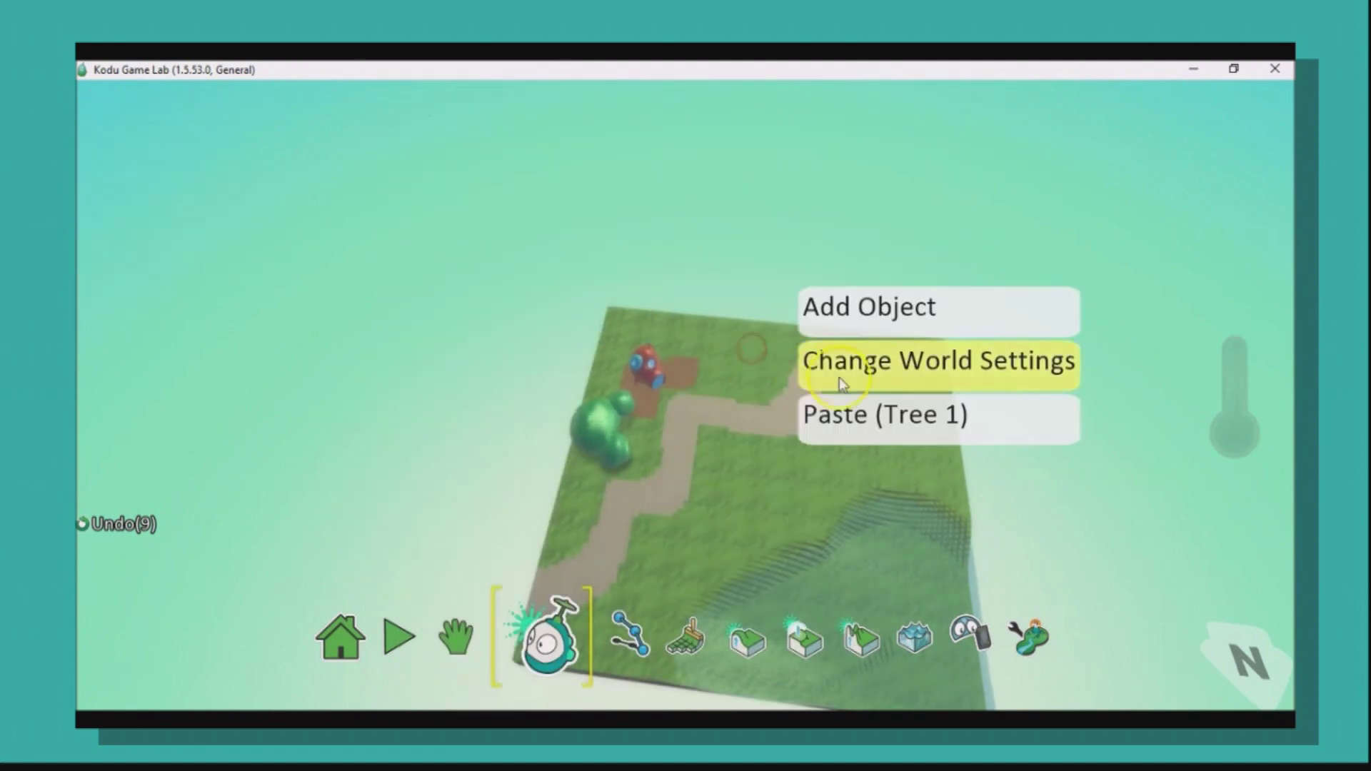
{"action": "left_click", "coordinate": [849, 420]}
{"action": "right_click", "coordinate": [927, 409]}
{"action": "left_click", "coordinate": [997, 477]}
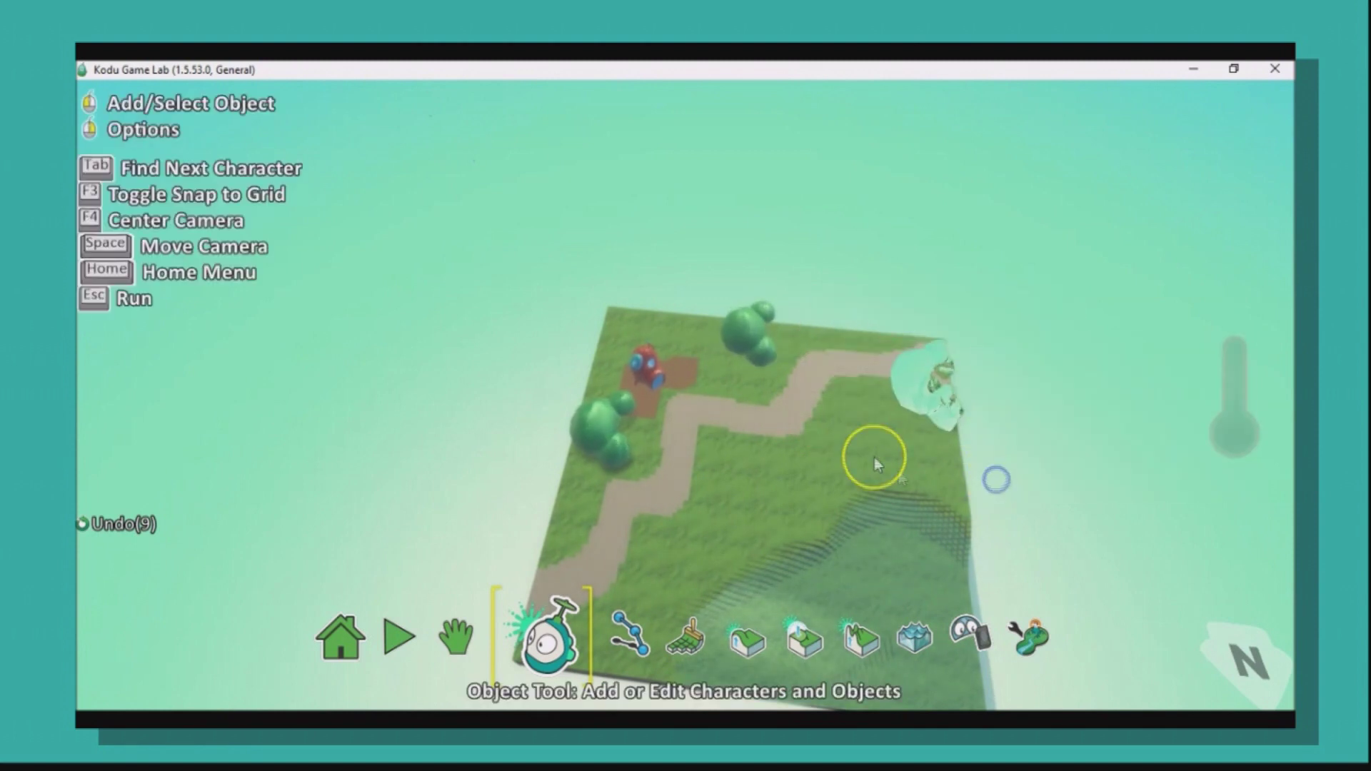
{"action": "right_click", "coordinate": [852, 461]}
{"action": "left_click", "coordinate": [924, 529]}
{"action": "right_click", "coordinate": [742, 485]}
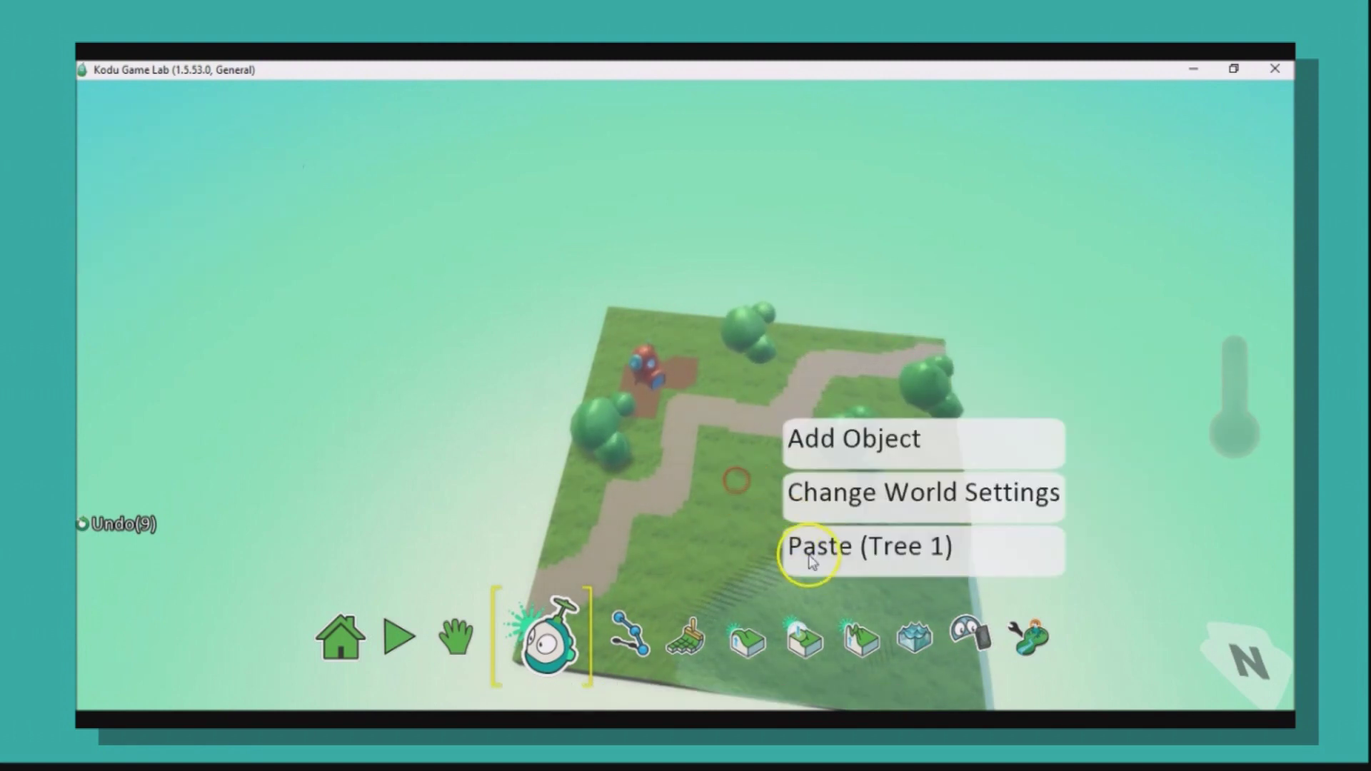
{"action": "left_click", "coordinate": [811, 552]}
Step: Add a different tree with a single round crown on the grass between the near end of the path and the water
{"action": "key", "text": "space"}
{"action": "left_click_drag", "start_coordinate": [702, 495], "coordinate": [727, 442]}
{"action": "right_click_drag", "start_coordinate": [727, 441], "coordinate": [706, 421]}
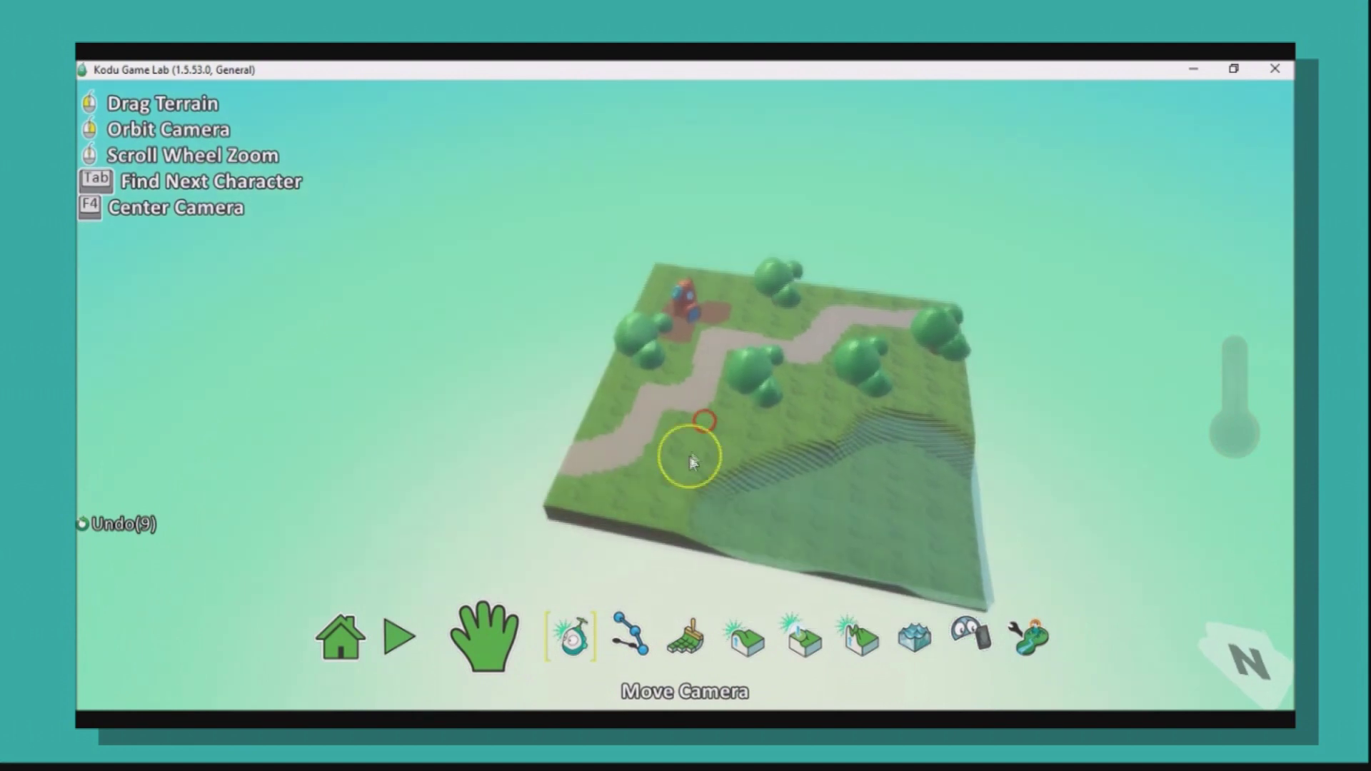
{"action": "right_click", "coordinate": [679, 443]}
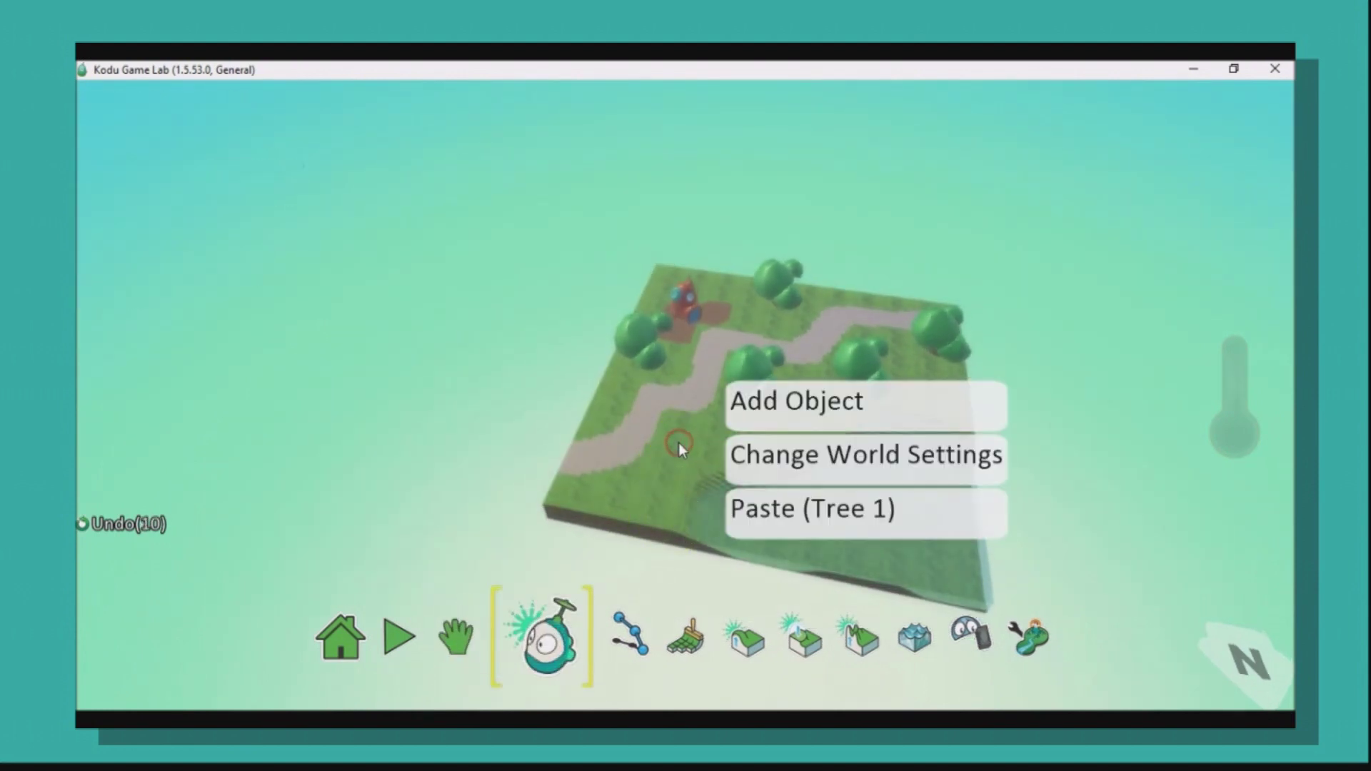
{"action": "left_click", "coordinate": [753, 418]}
{"action": "left_click", "coordinate": [552, 563]}
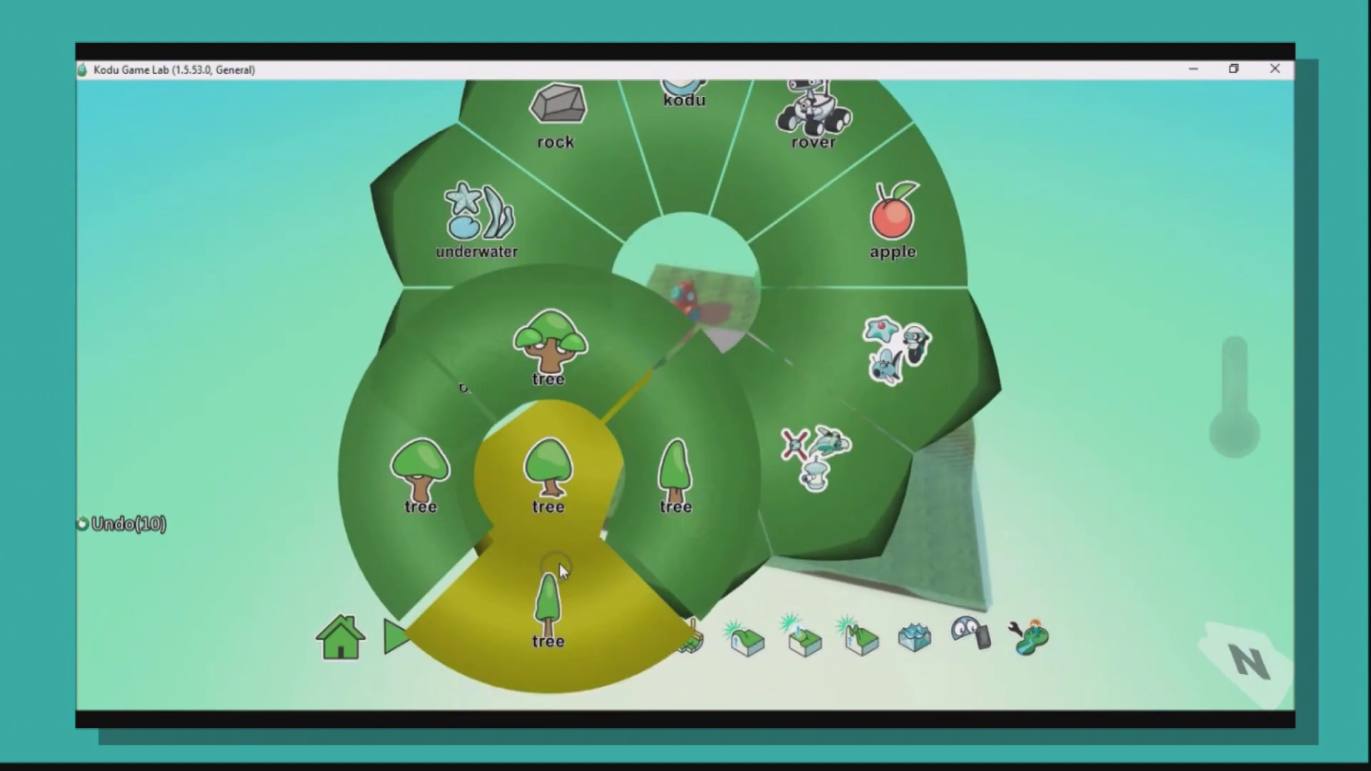
{"action": "left_click", "coordinate": [550, 592]}
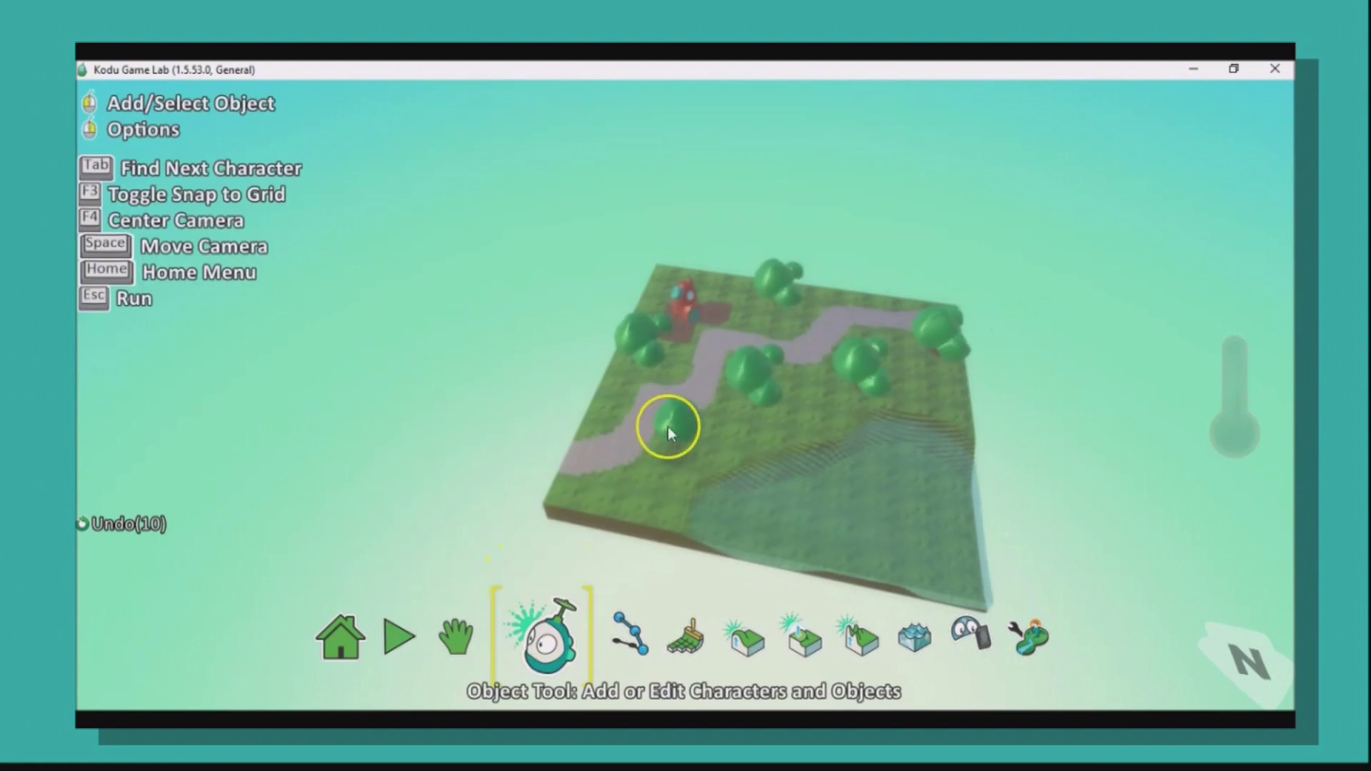
{"action": "right_click", "coordinate": [691, 435]}
Step: Add a fish in the middle of the water-filled basin
{"action": "key", "text": "space"}
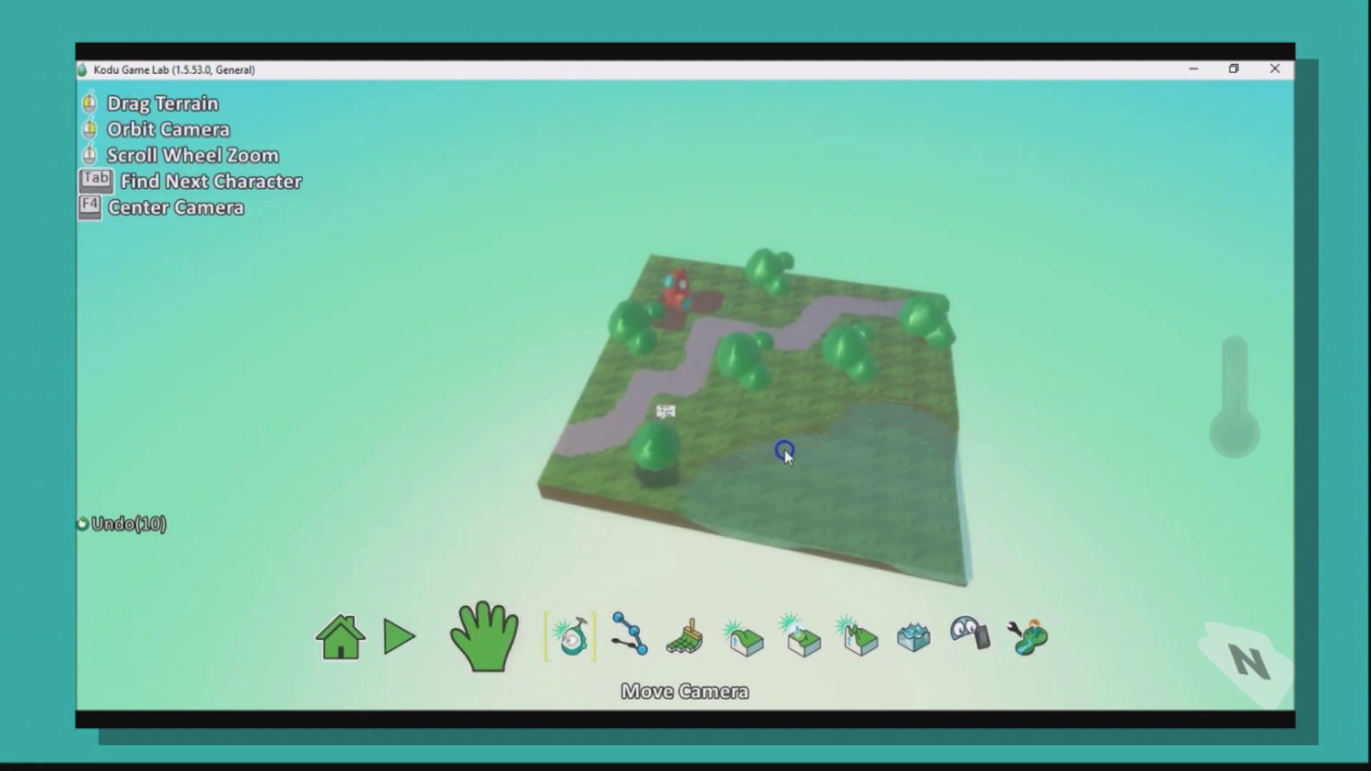
{"action": "scroll", "coordinate": [814, 465], "scroll_direction": "up", "scroll_amount": 5}
{"action": "right_click", "coordinate": [857, 453]}
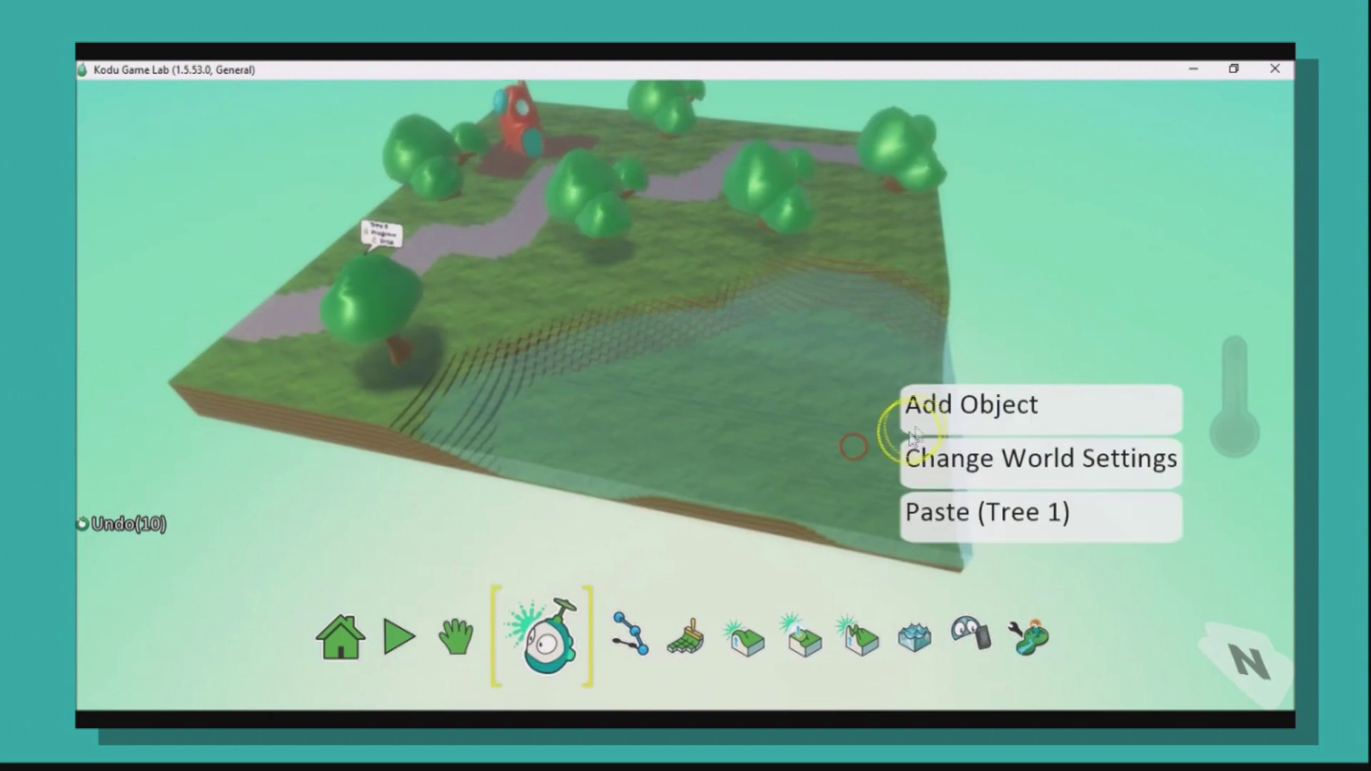
{"action": "left_click", "coordinate": [911, 401]}
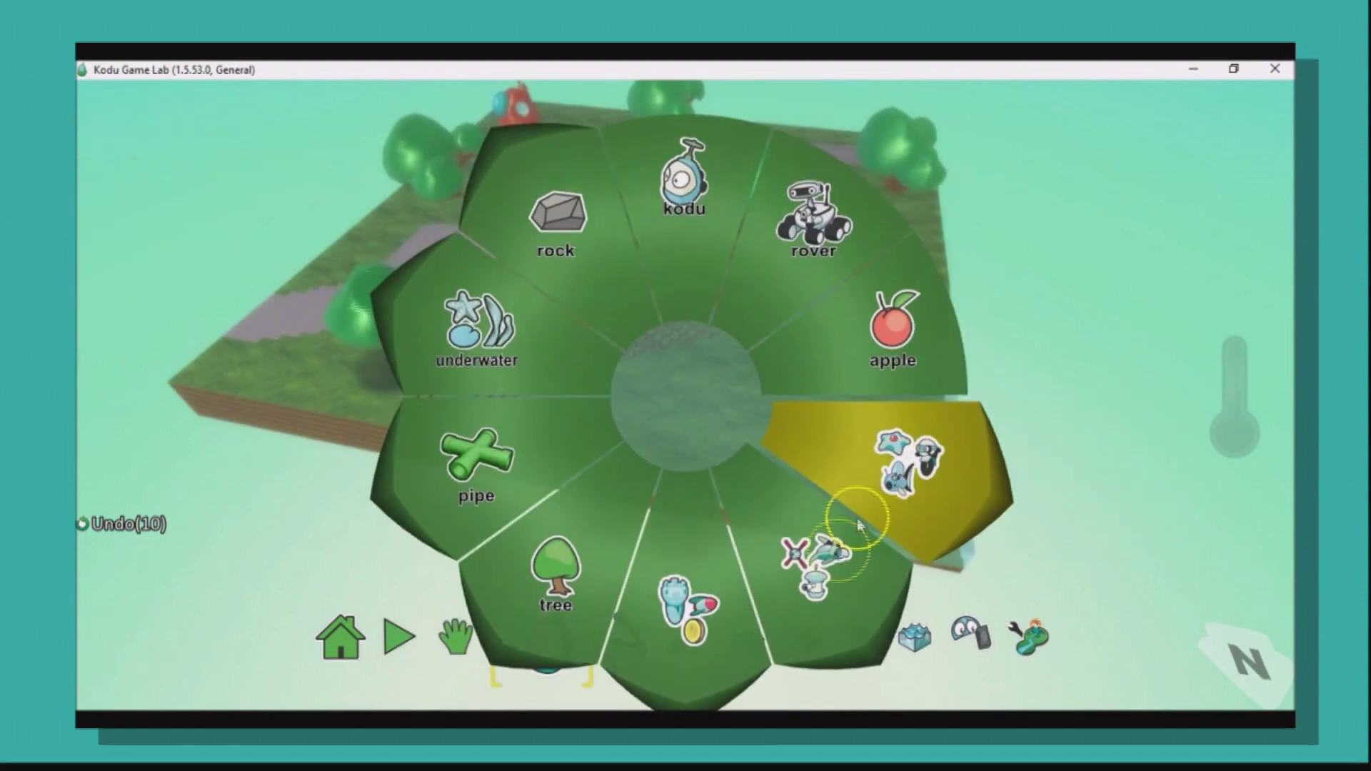
{"action": "left_click", "coordinate": [857, 528]}
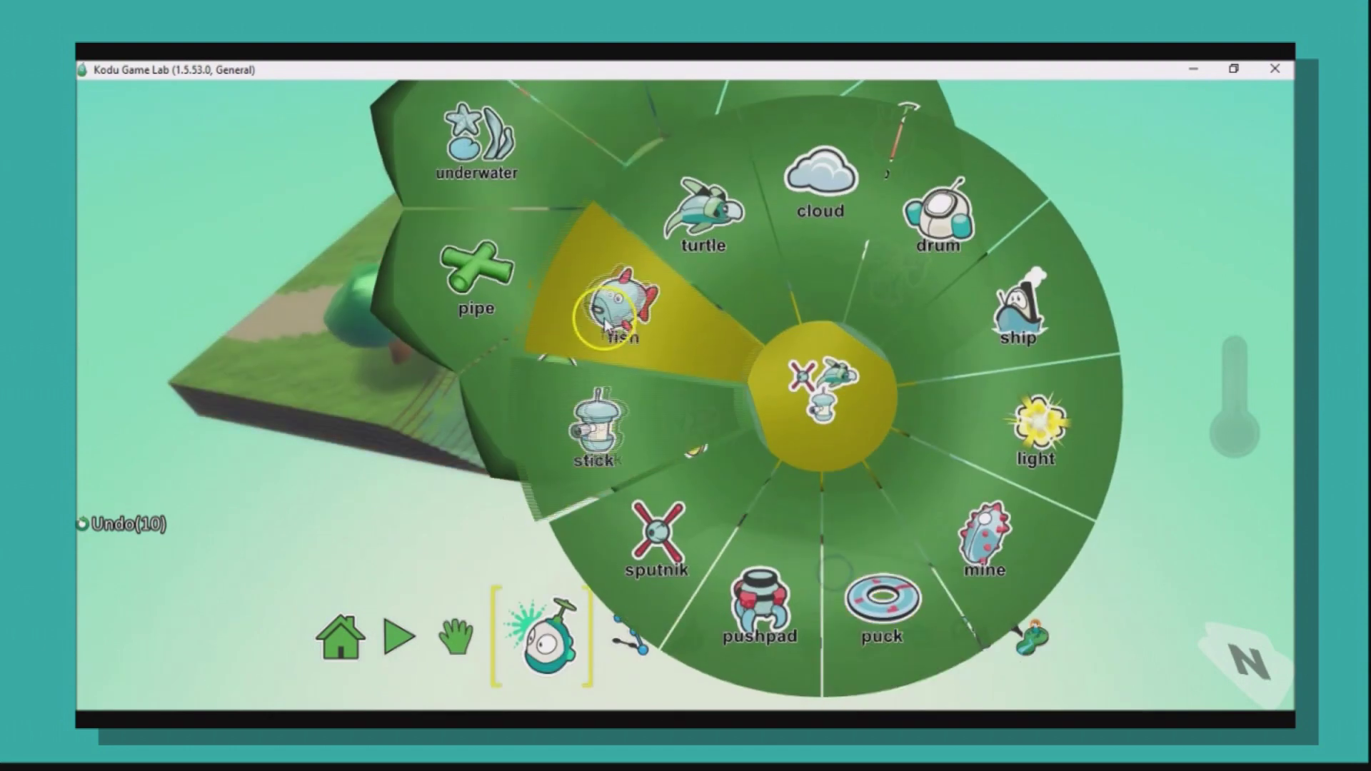
{"action": "left_click", "coordinate": [609, 312]}
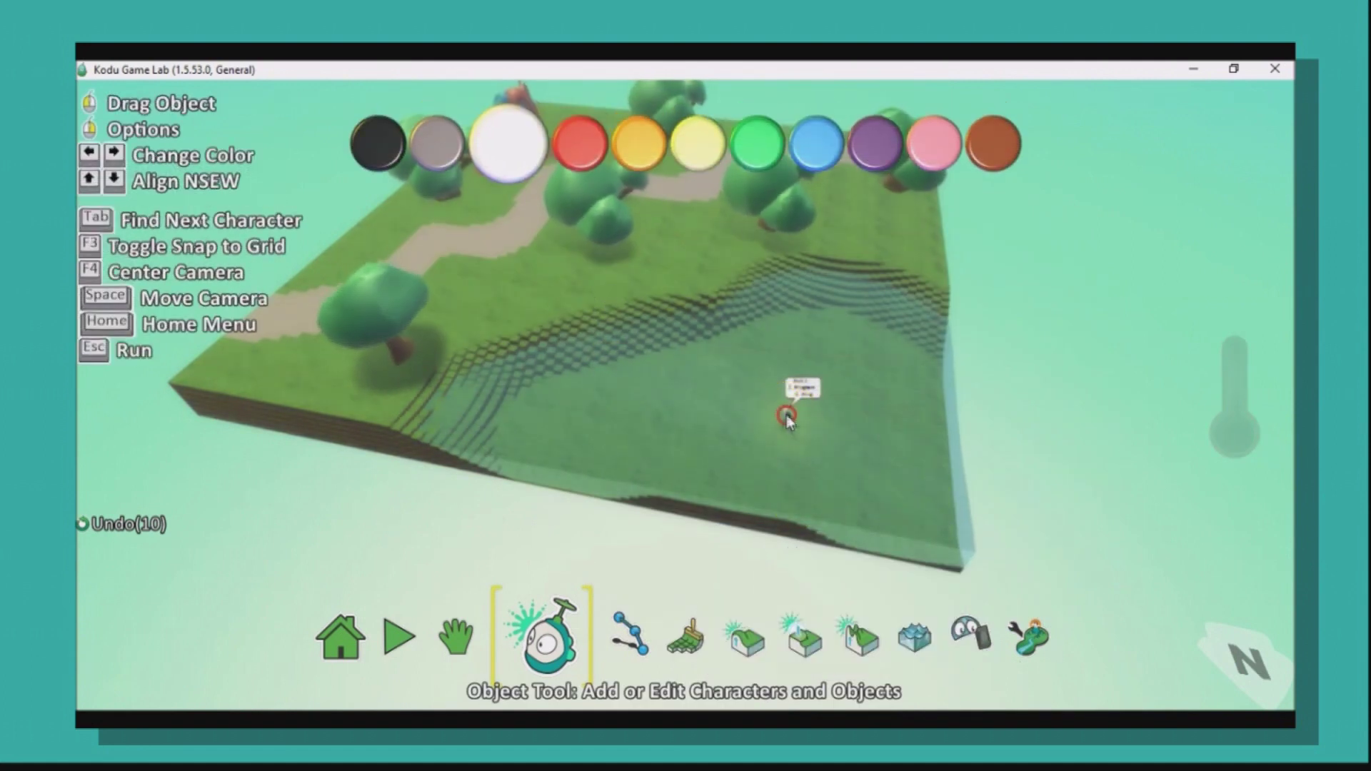
Step: Copy the fish and paste two copies into the water, one towards the tree with the single crown and one towards the opposite edge
{"action": "right_click", "coordinate": [793, 400]}
{"action": "left_click", "coordinate": [867, 461]}
{"action": "right_click", "coordinate": [618, 411]}
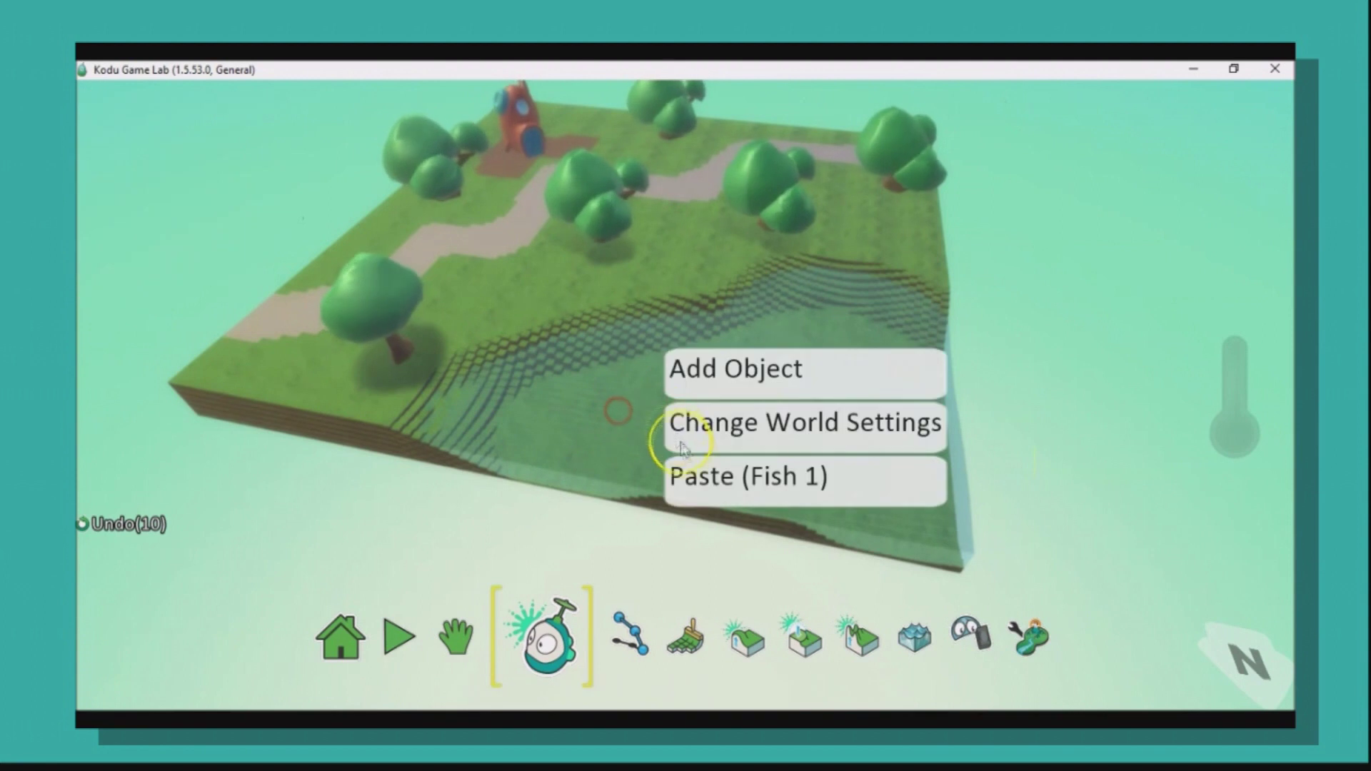
{"action": "left_click", "coordinate": [695, 480]}
{"action": "right_click", "coordinate": [874, 354]}
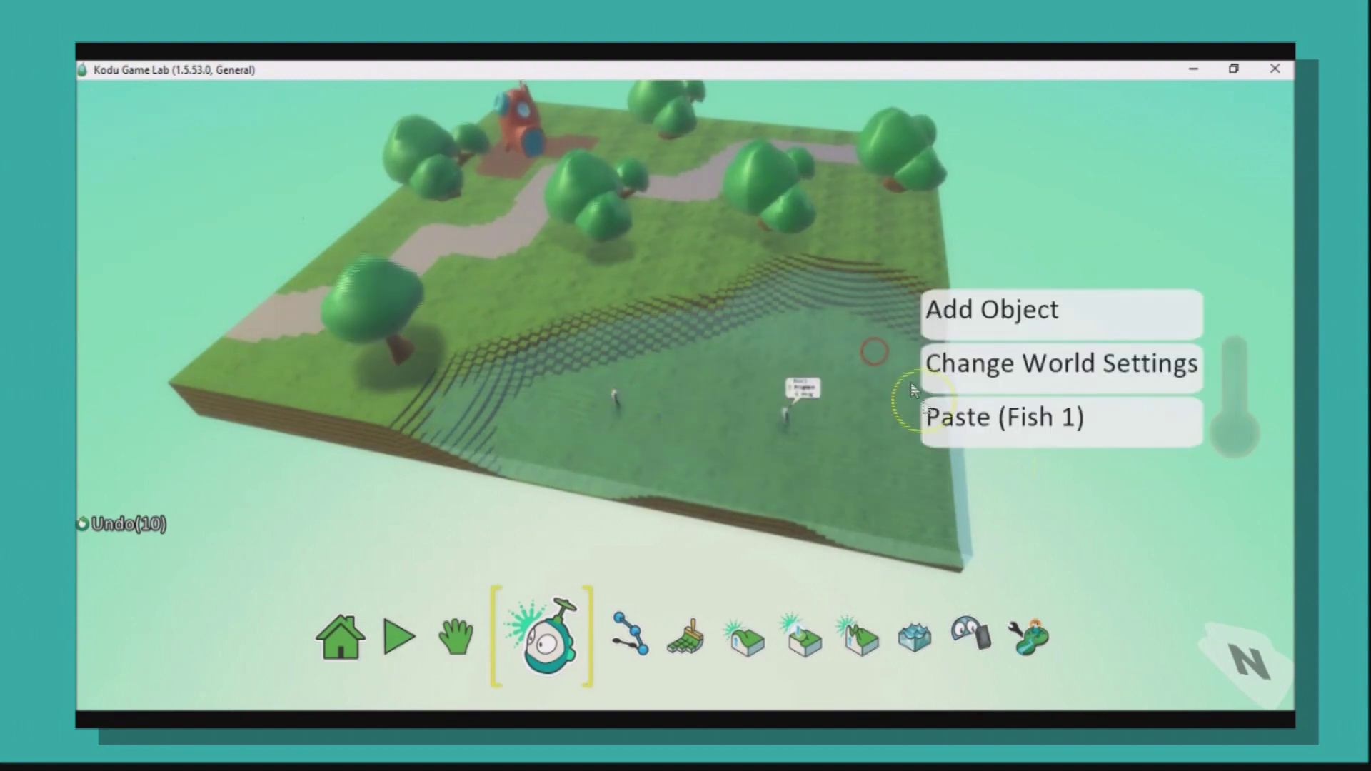
{"action": "left_click", "coordinate": [927, 427]}
Step: Examine the whole landscape from several sides, including the hut, path, trees and the fish in the water
{"action": "scroll", "coordinate": [653, 408], "scroll_direction": "down", "scroll_amount": 5}
{"action": "key", "text": "space"}
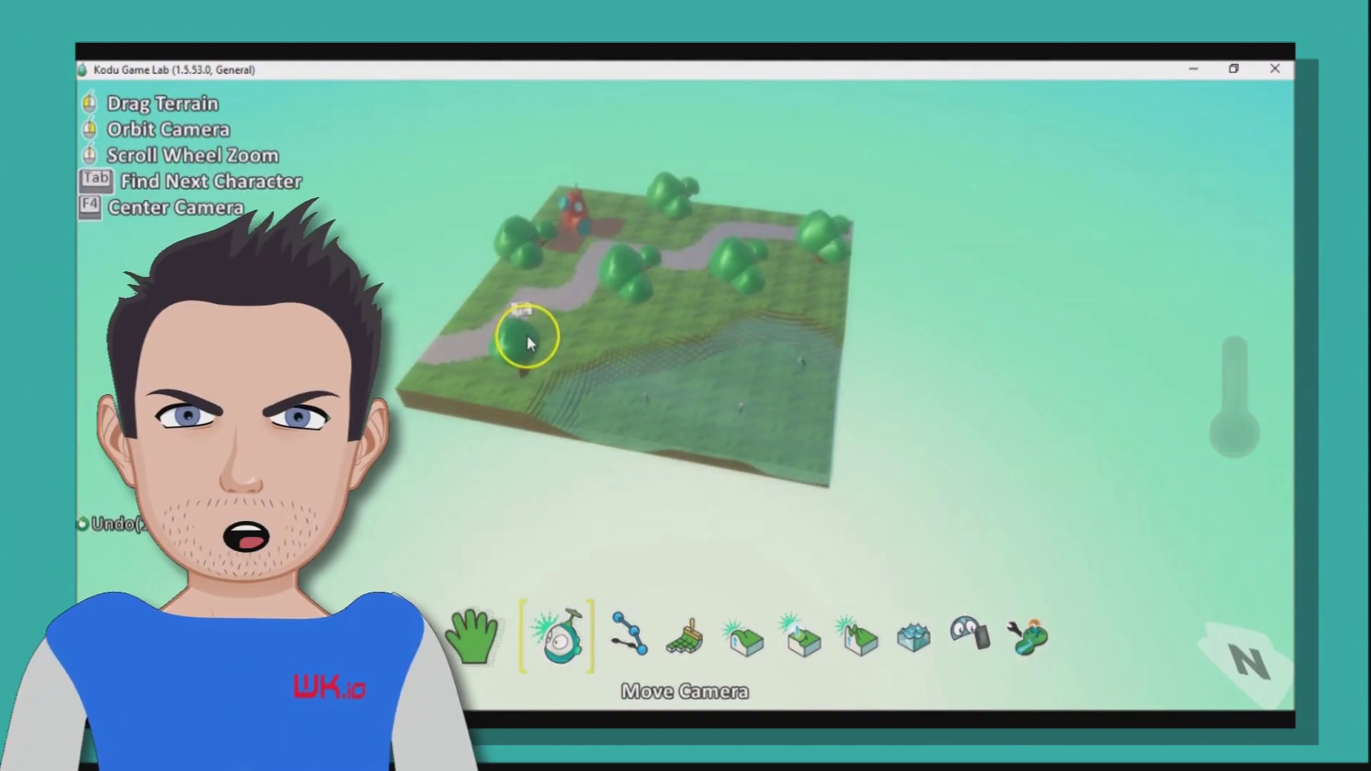
{"action": "right_click_drag", "start_coordinate": [529, 343], "coordinate": [678, 333]}
{"action": "scroll", "coordinate": [550, 358], "scroll_direction": "up", "scroll_amount": 3}
{"action": "right_click_drag", "start_coordinate": [550, 358], "coordinate": [697, 350]}
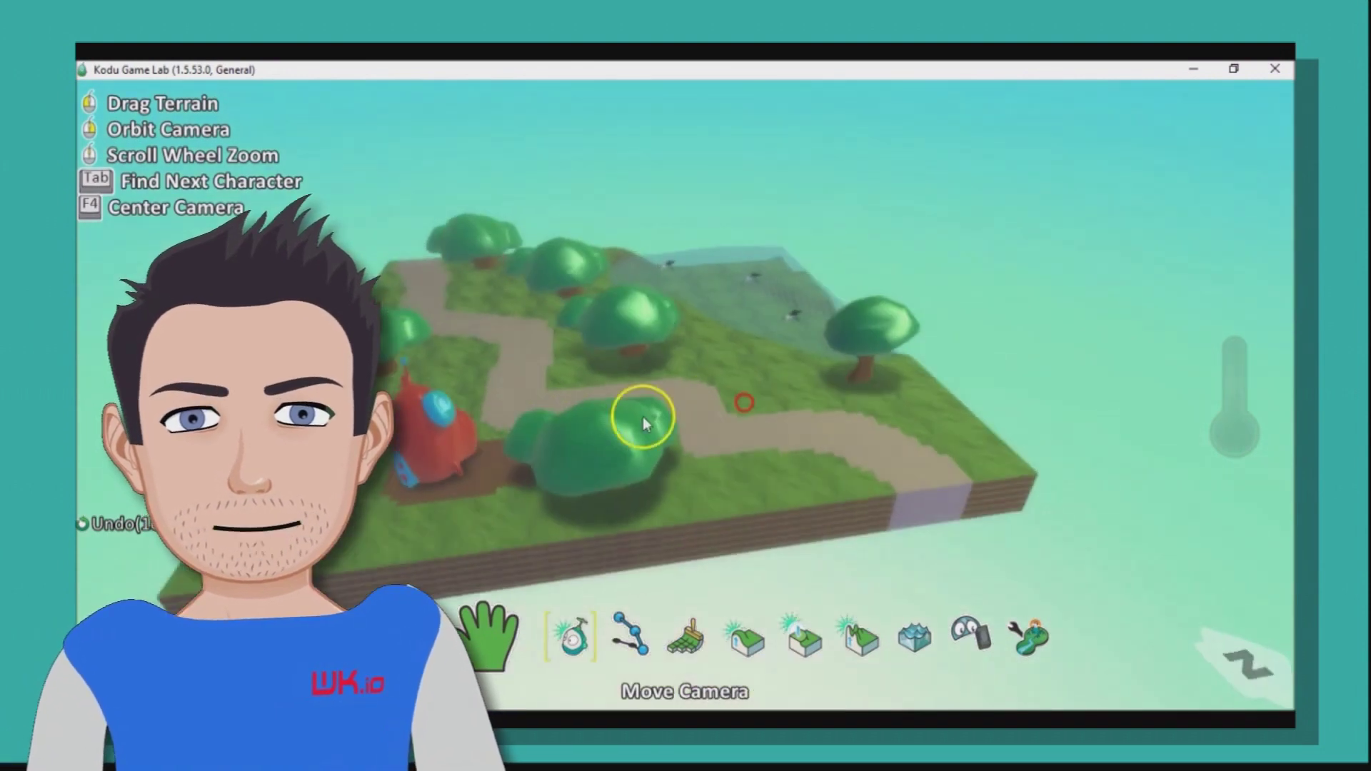
{"action": "scroll", "coordinate": [646, 422], "scroll_direction": "up", "scroll_amount": 3}
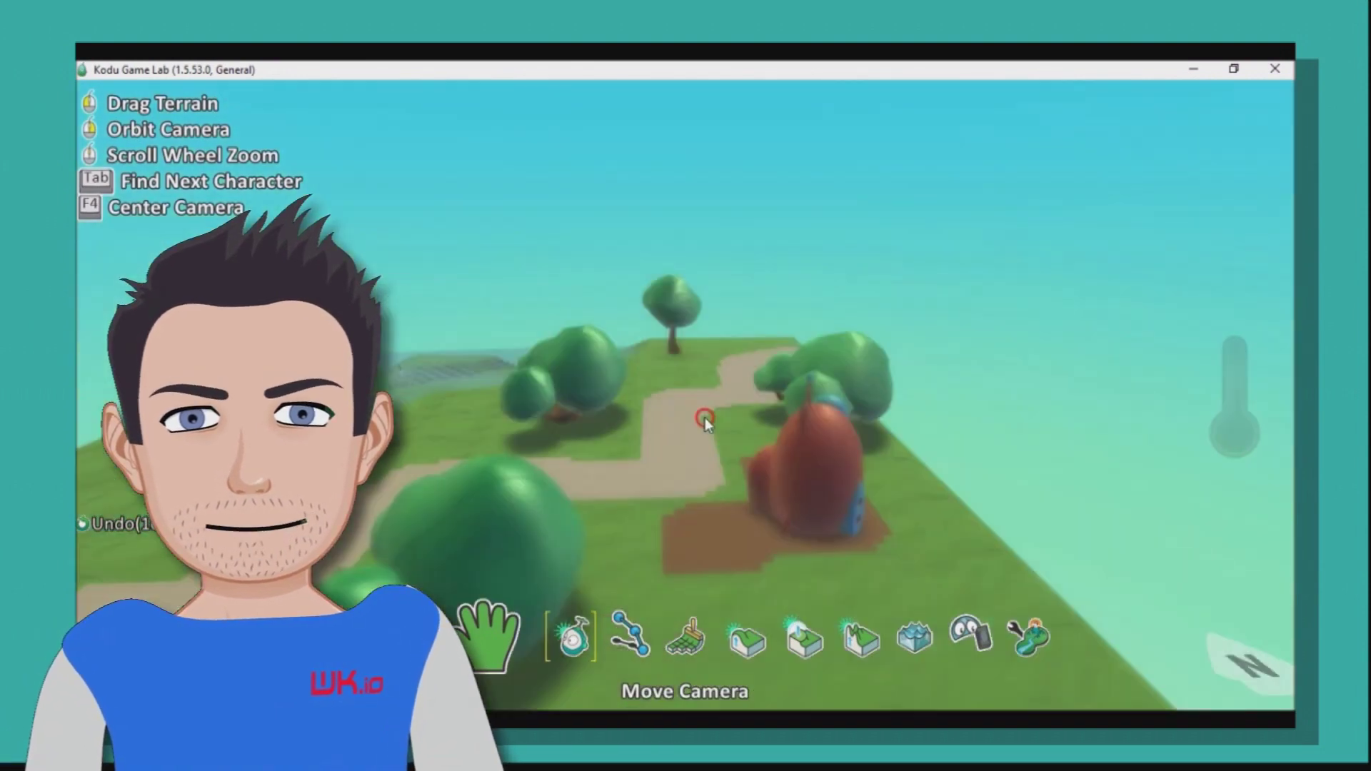
{"action": "scroll", "coordinate": [719, 421], "scroll_direction": "down", "scroll_amount": 5}
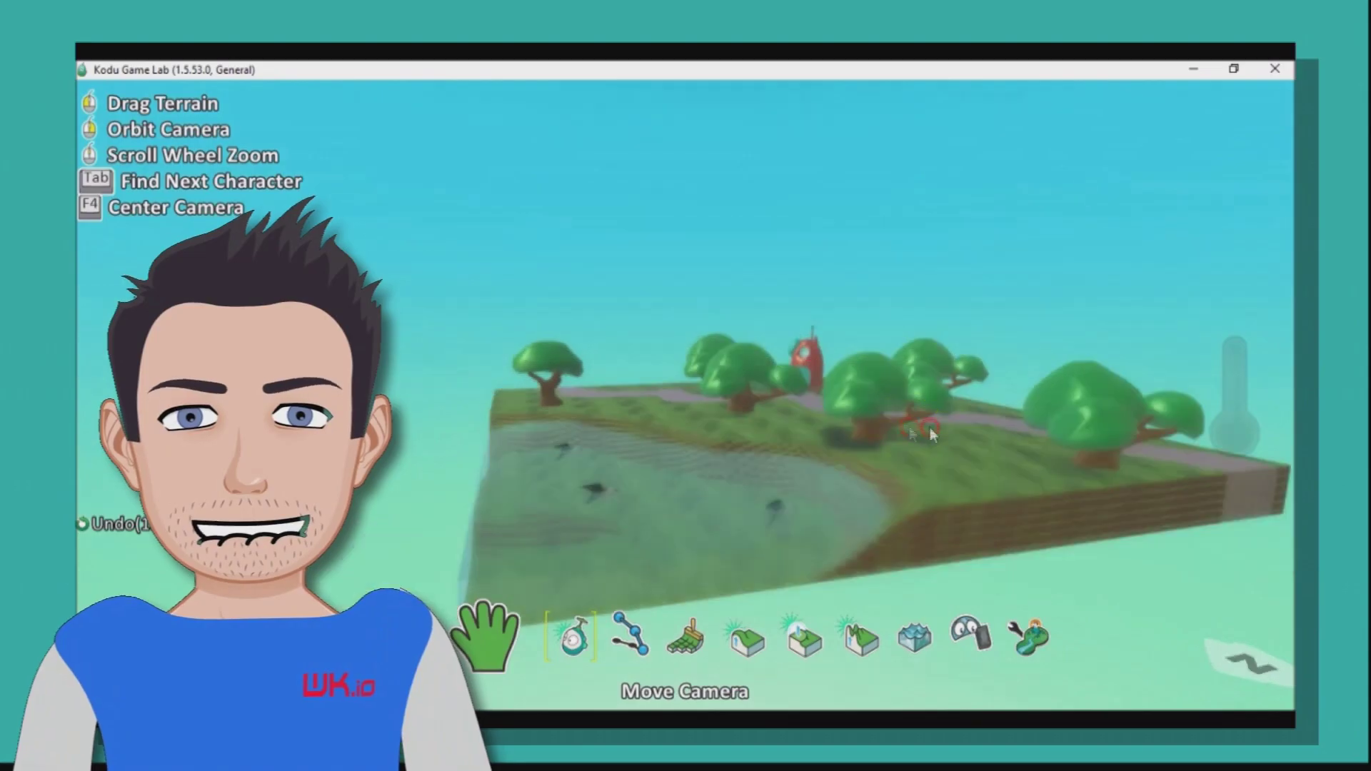